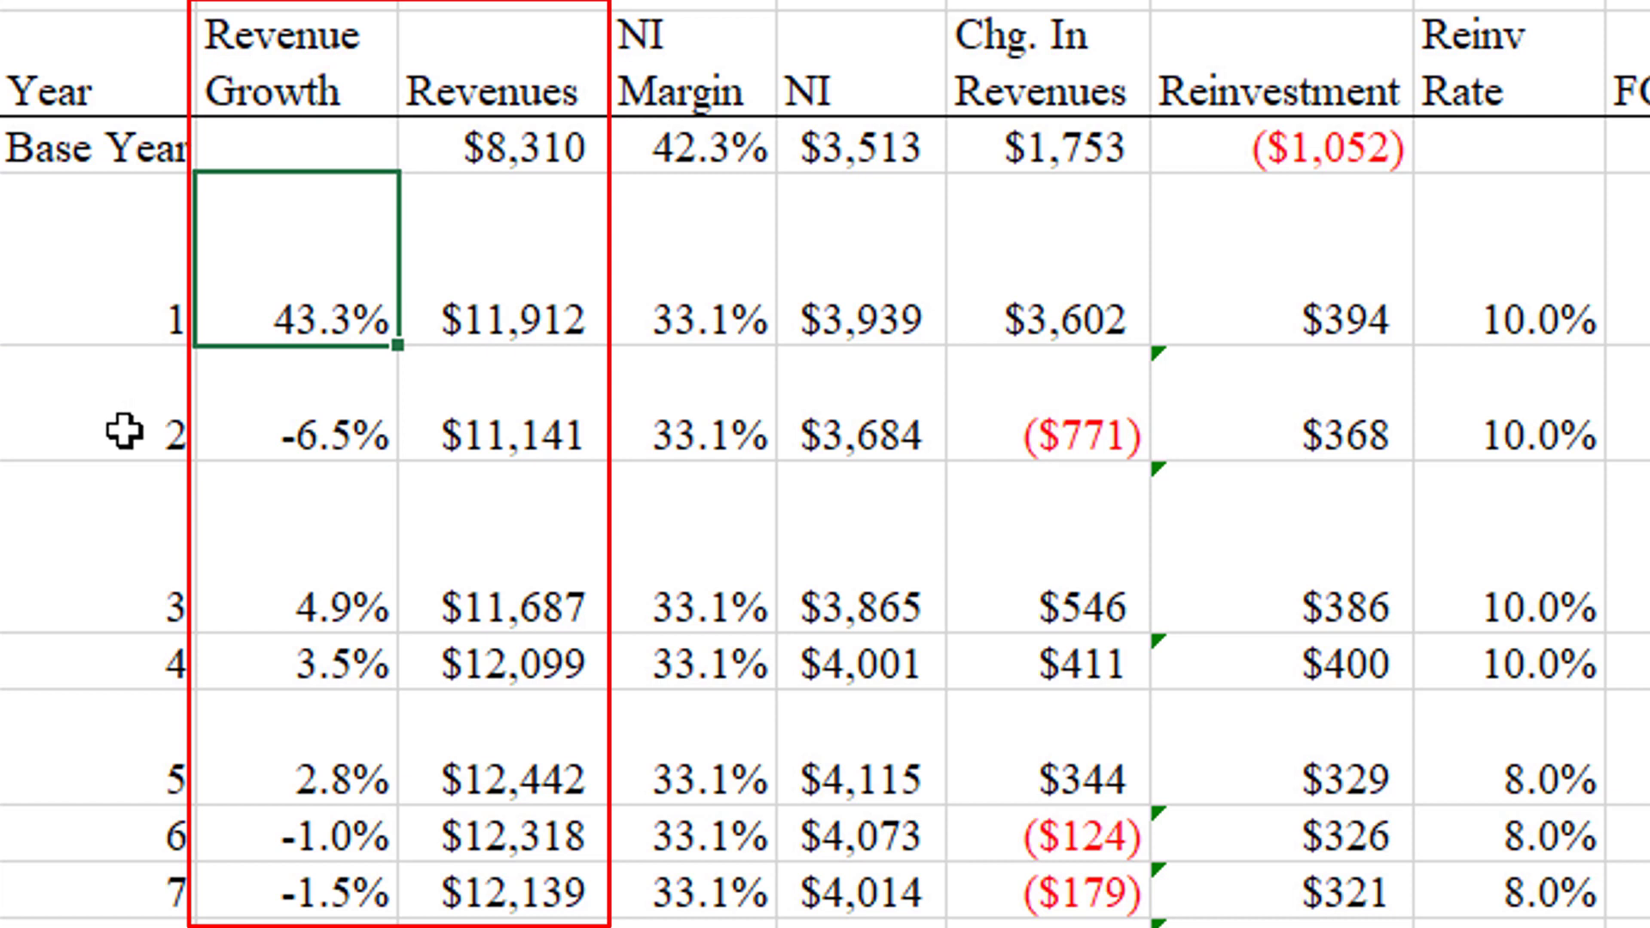
# Examine the projected revenue growth and revenues for years 2 and 3.
pyautogui.click(247, 423)
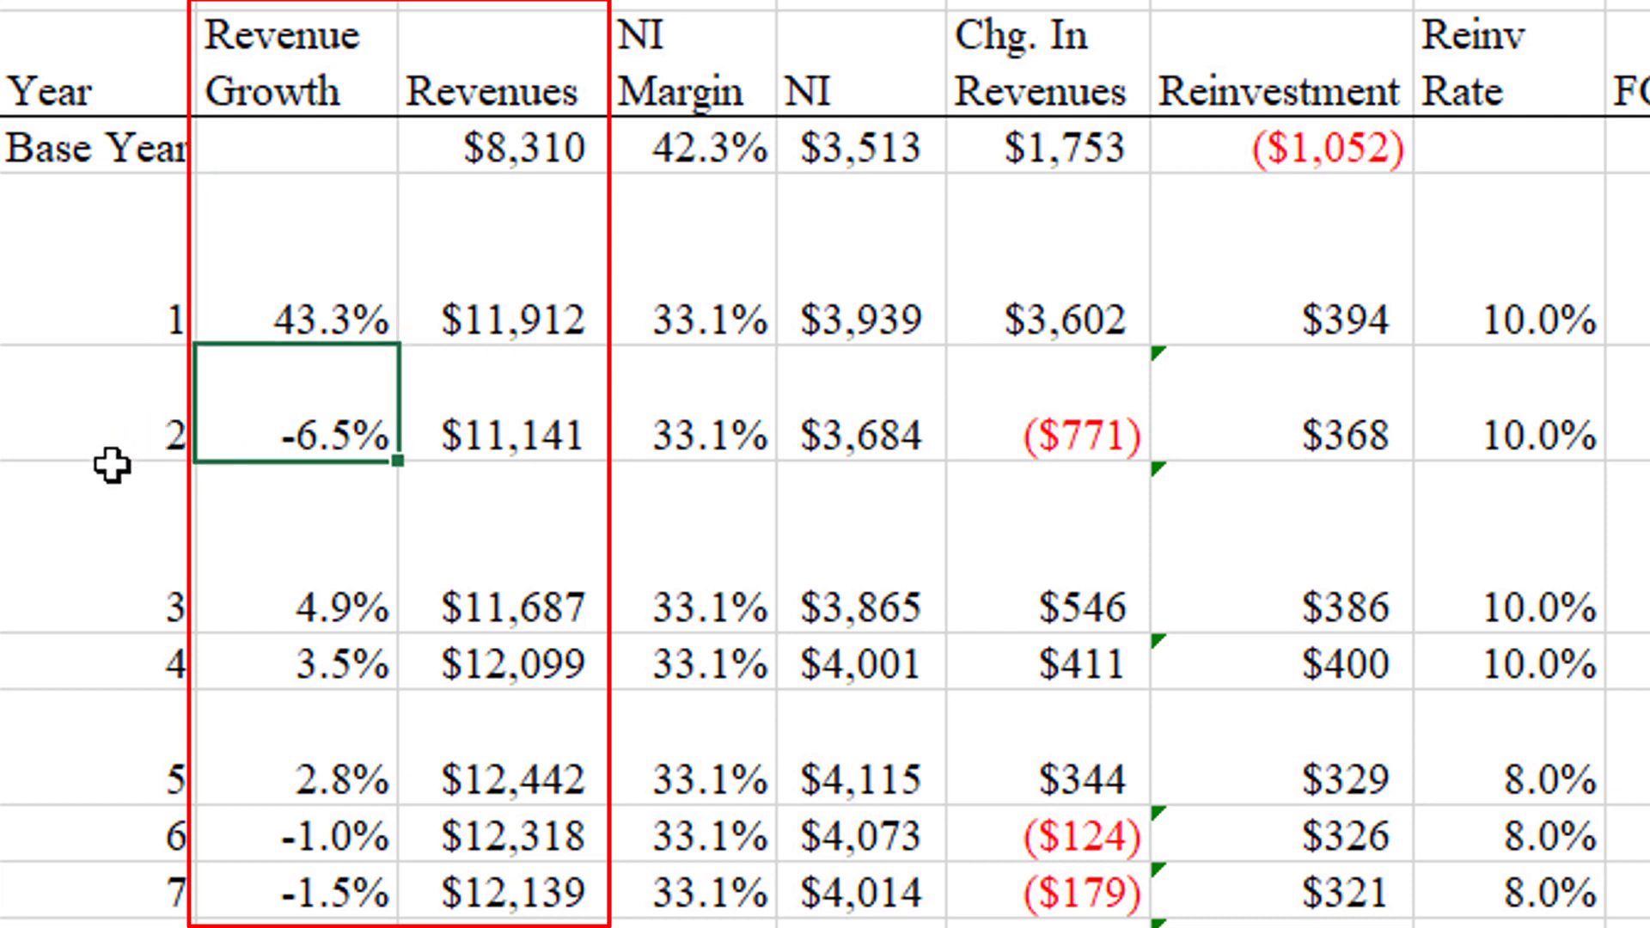
pyautogui.click(257, 551)
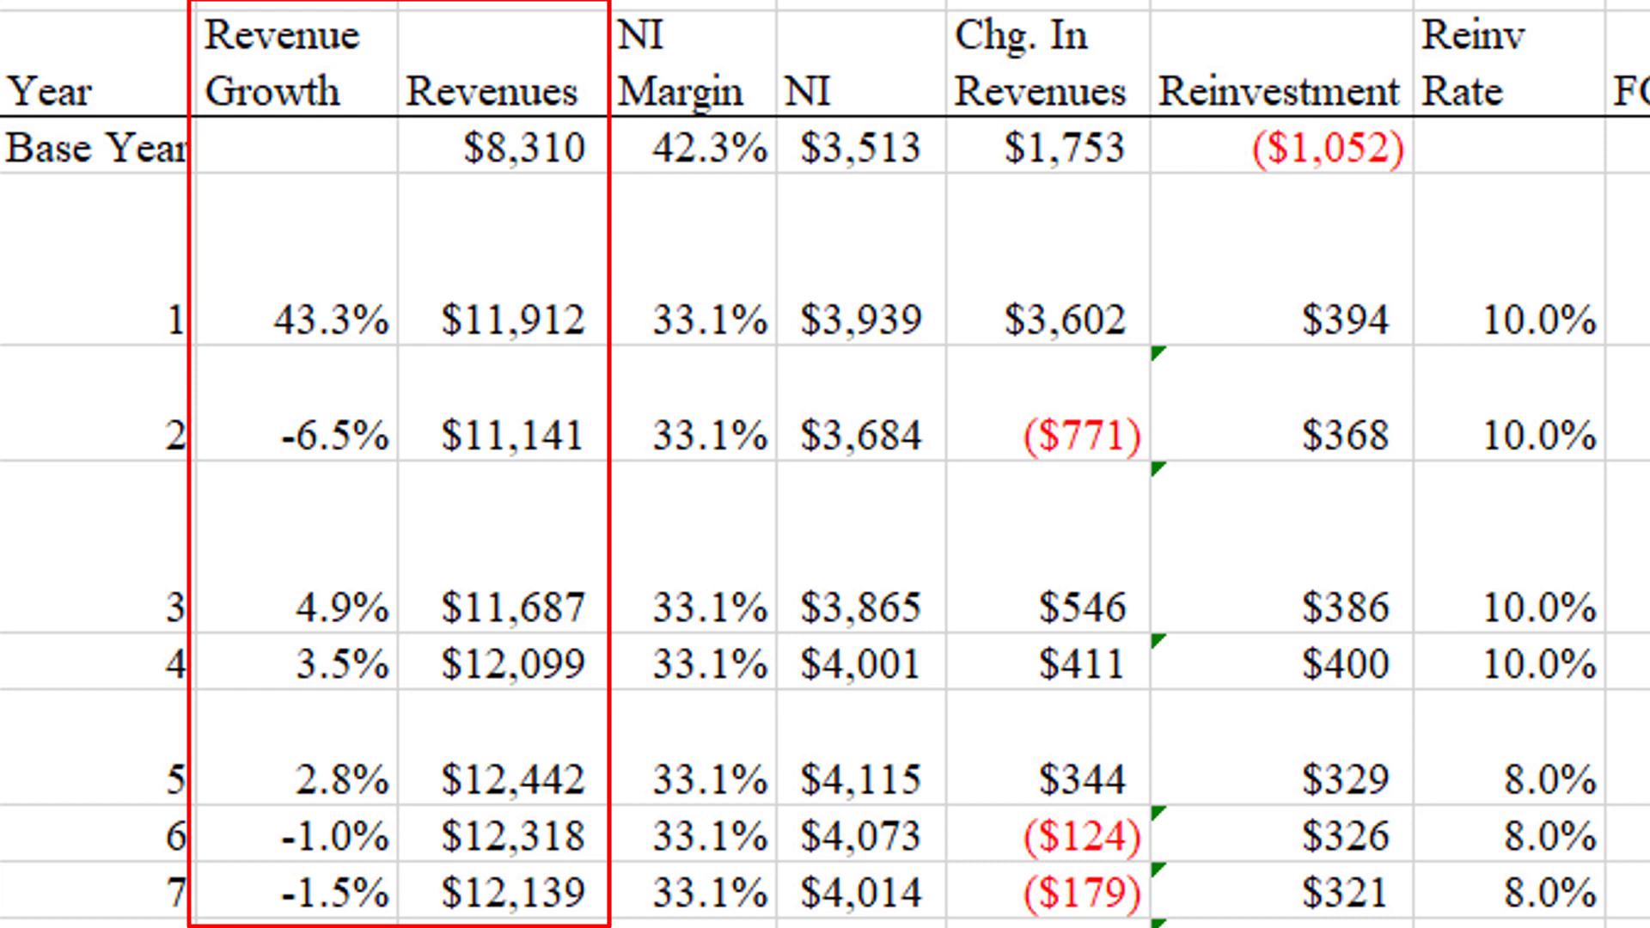
pyautogui.hotkey('ctrl', 'space')
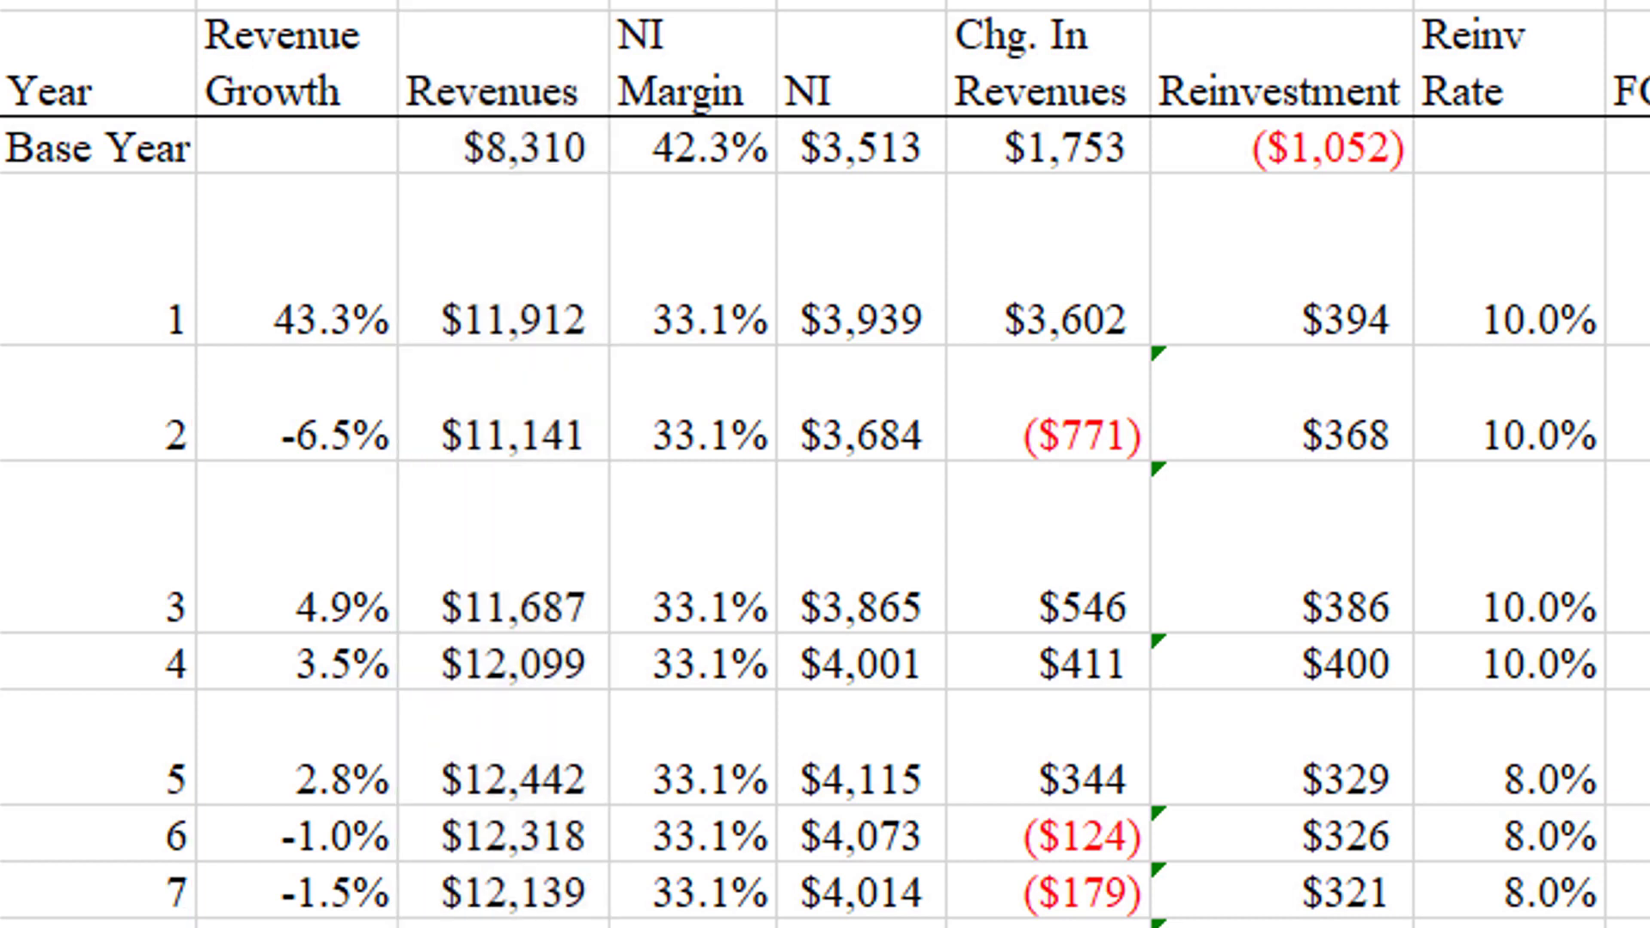
# Examine the NI margin column, including the base year and year 1, and the resulting NI column.
pyautogui.hotkey('ctrl', 'space')
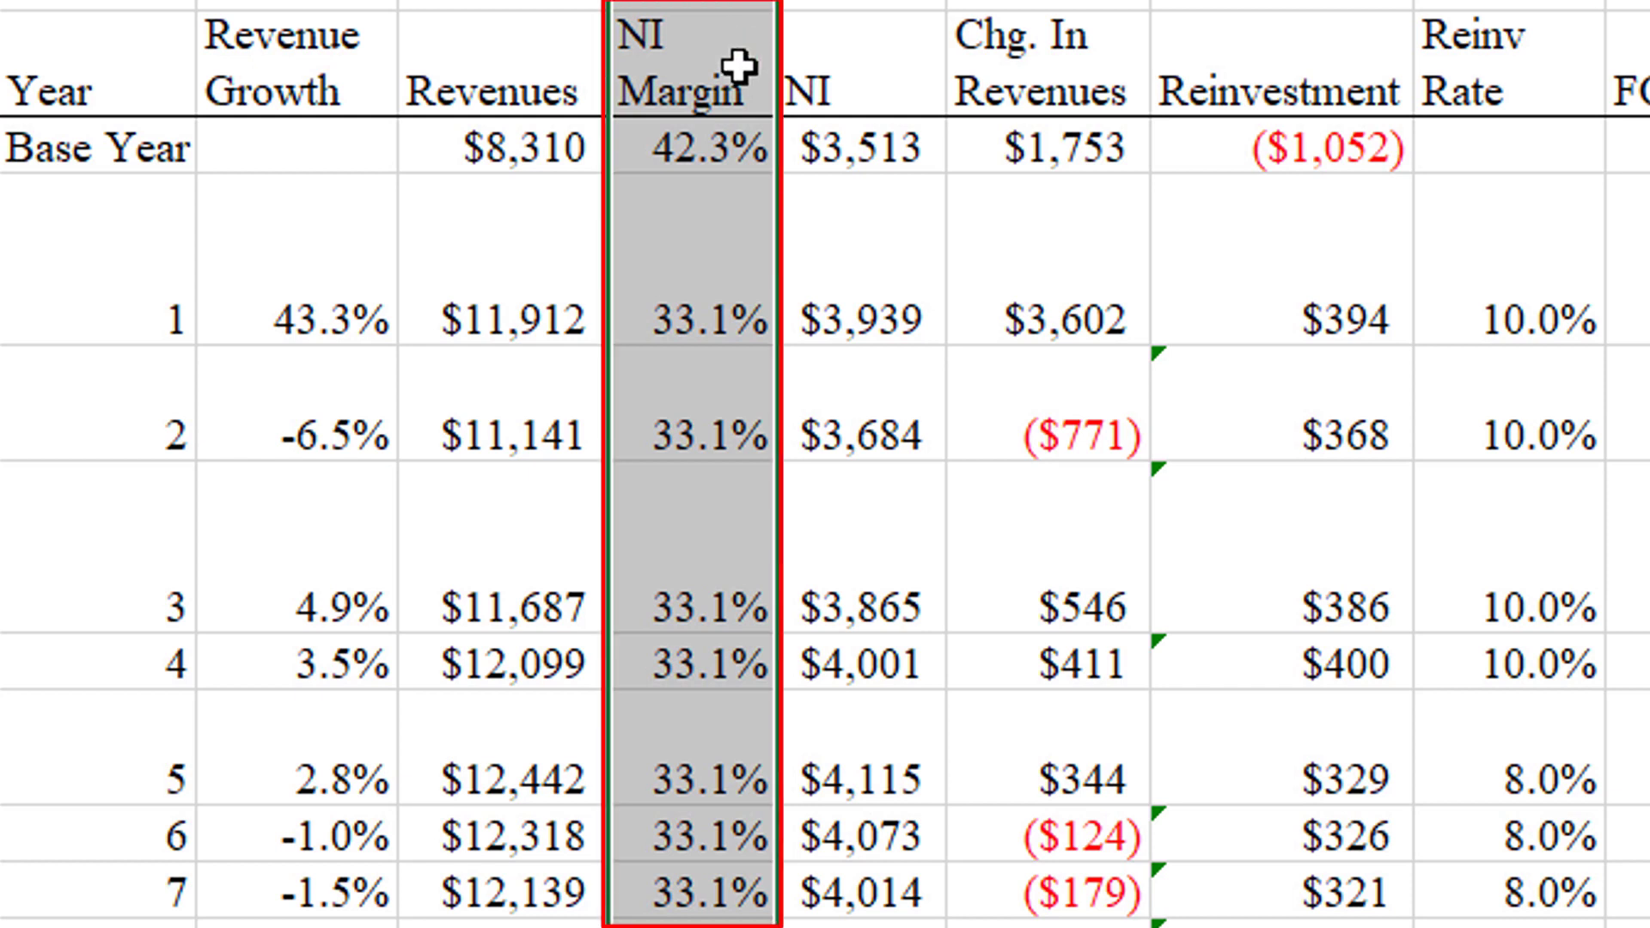
pyautogui.click(703, 136)
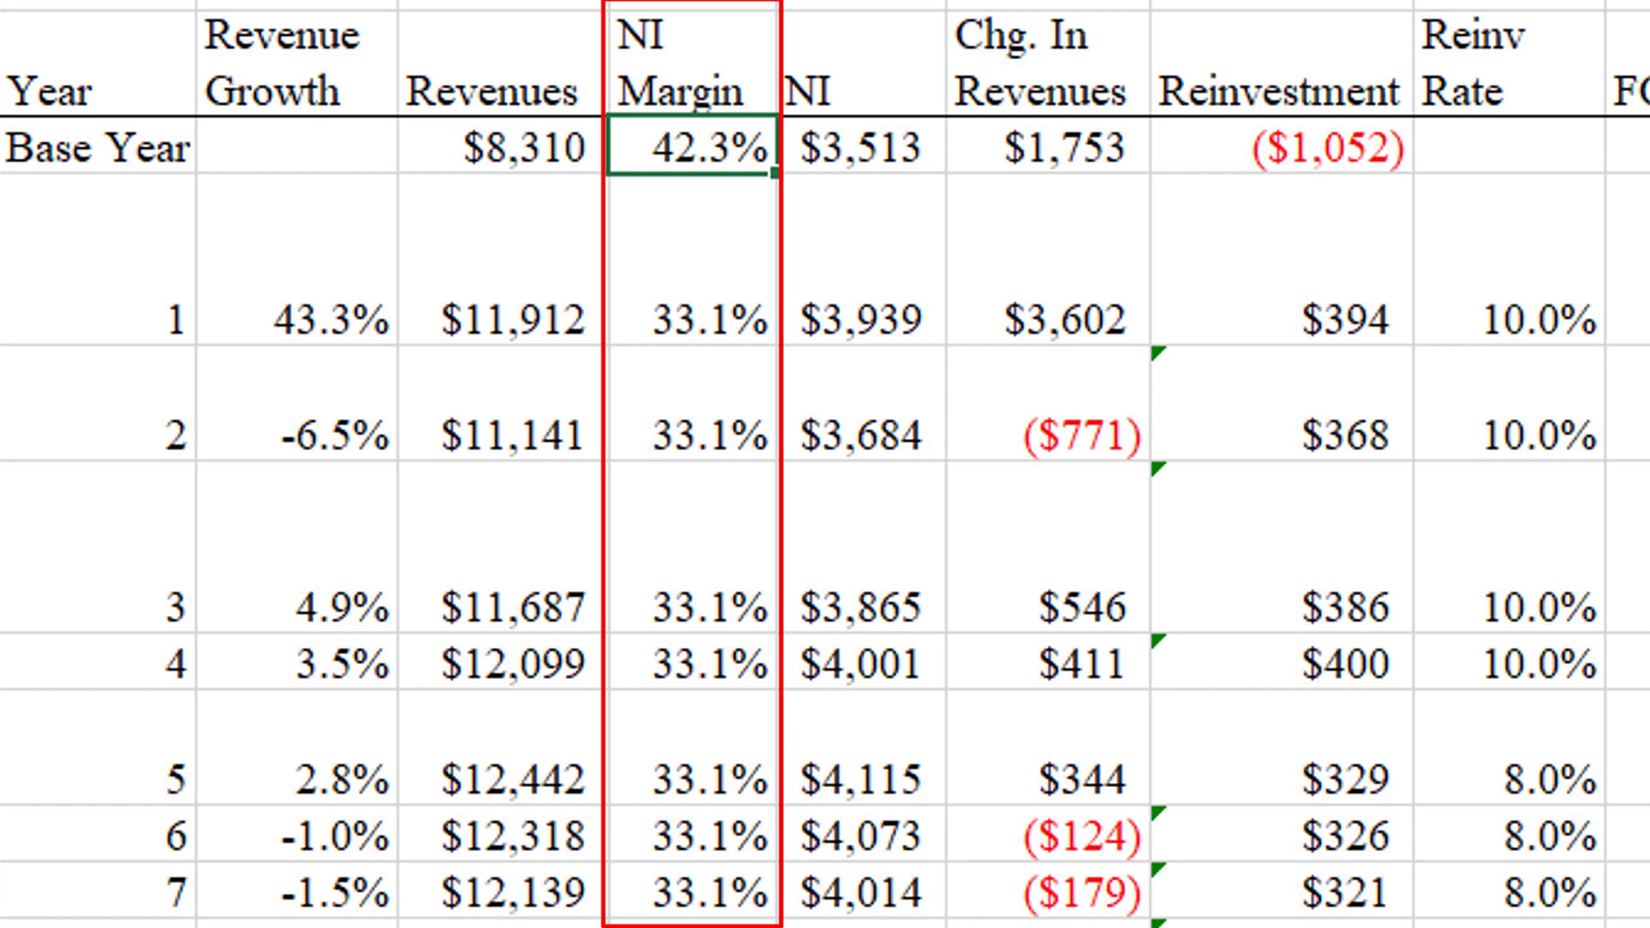
pyautogui.click(685, 287)
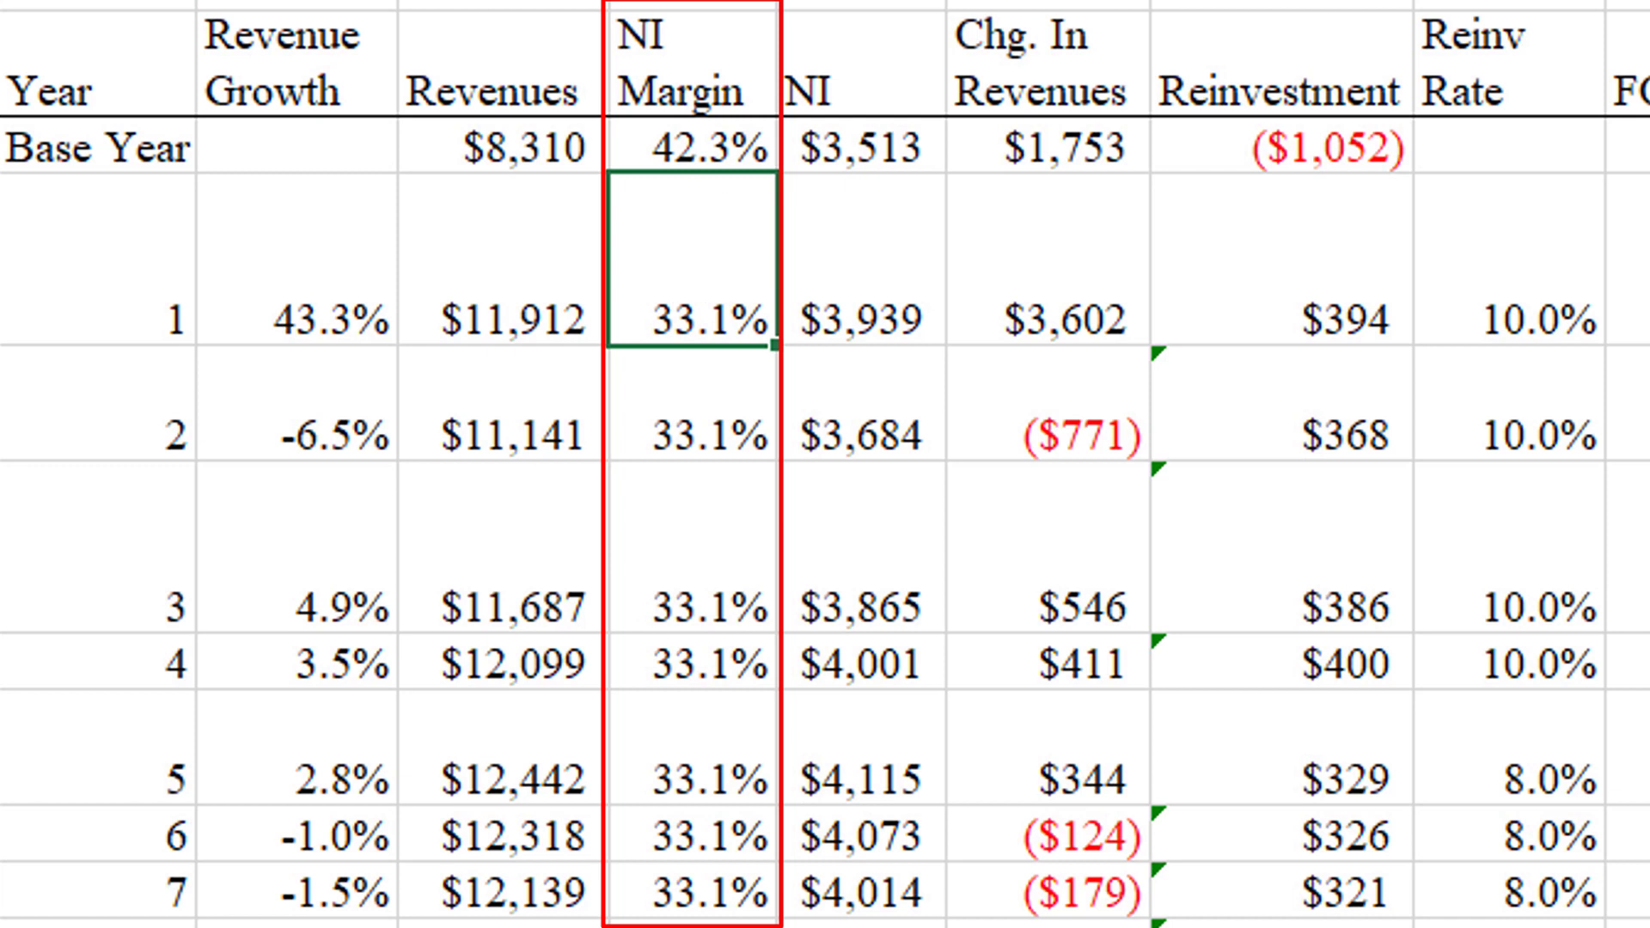
pyautogui.hotkey('ctrl', 'space')
pyautogui.press('Right')
pyautogui.hotkey('ctrl', 'space')
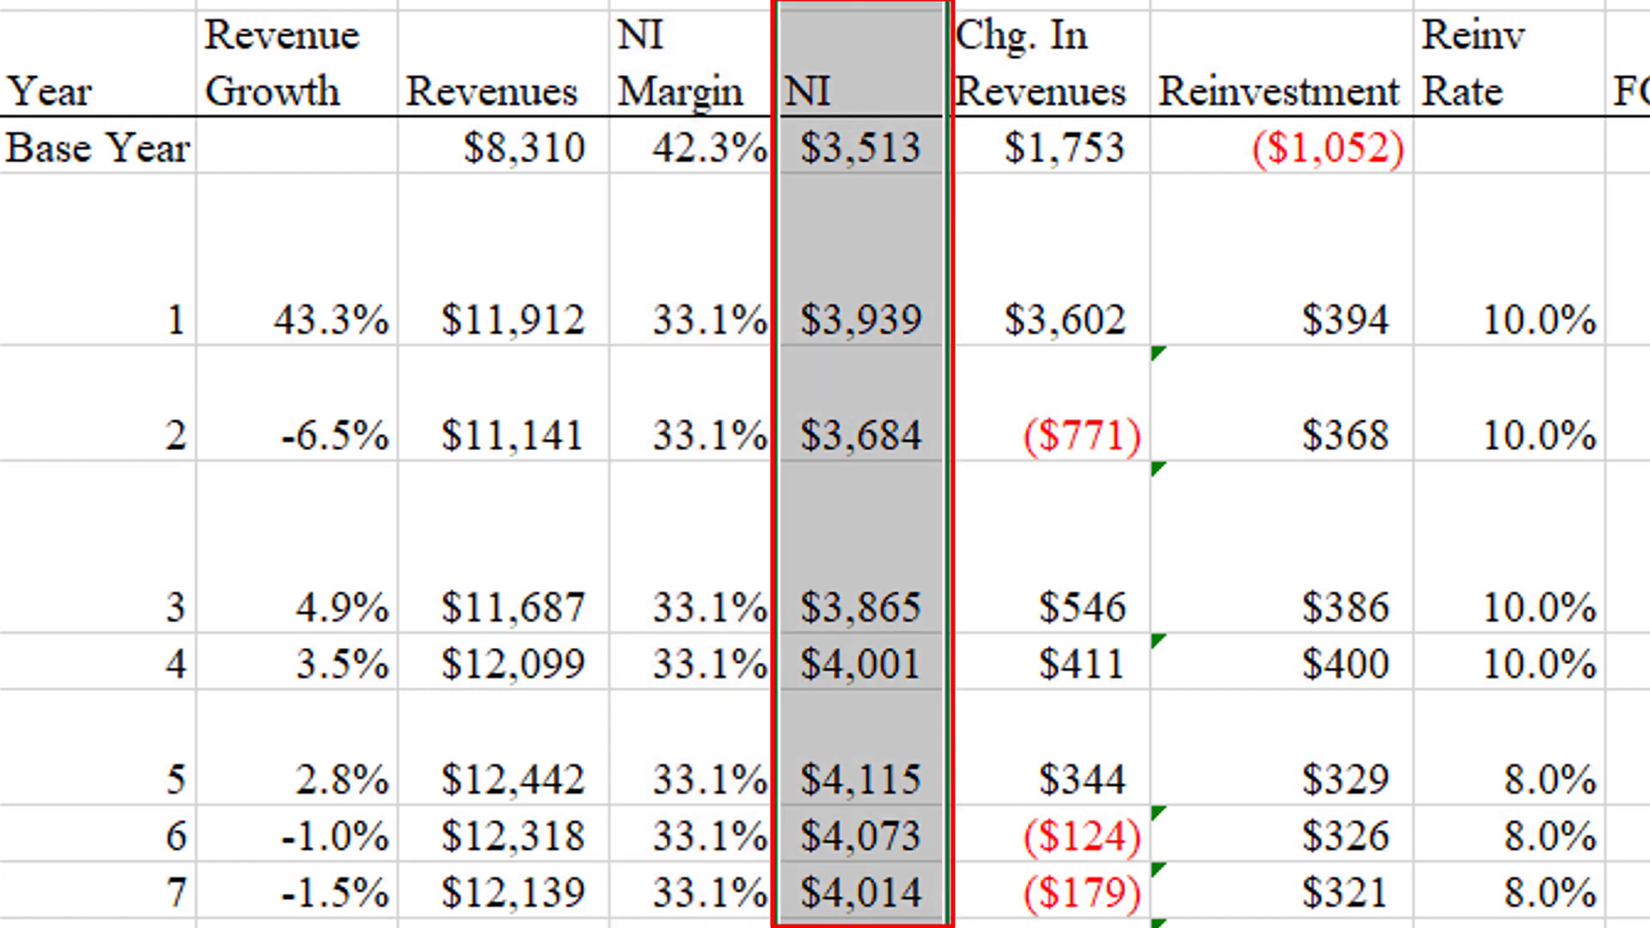
pyautogui.press('Down')
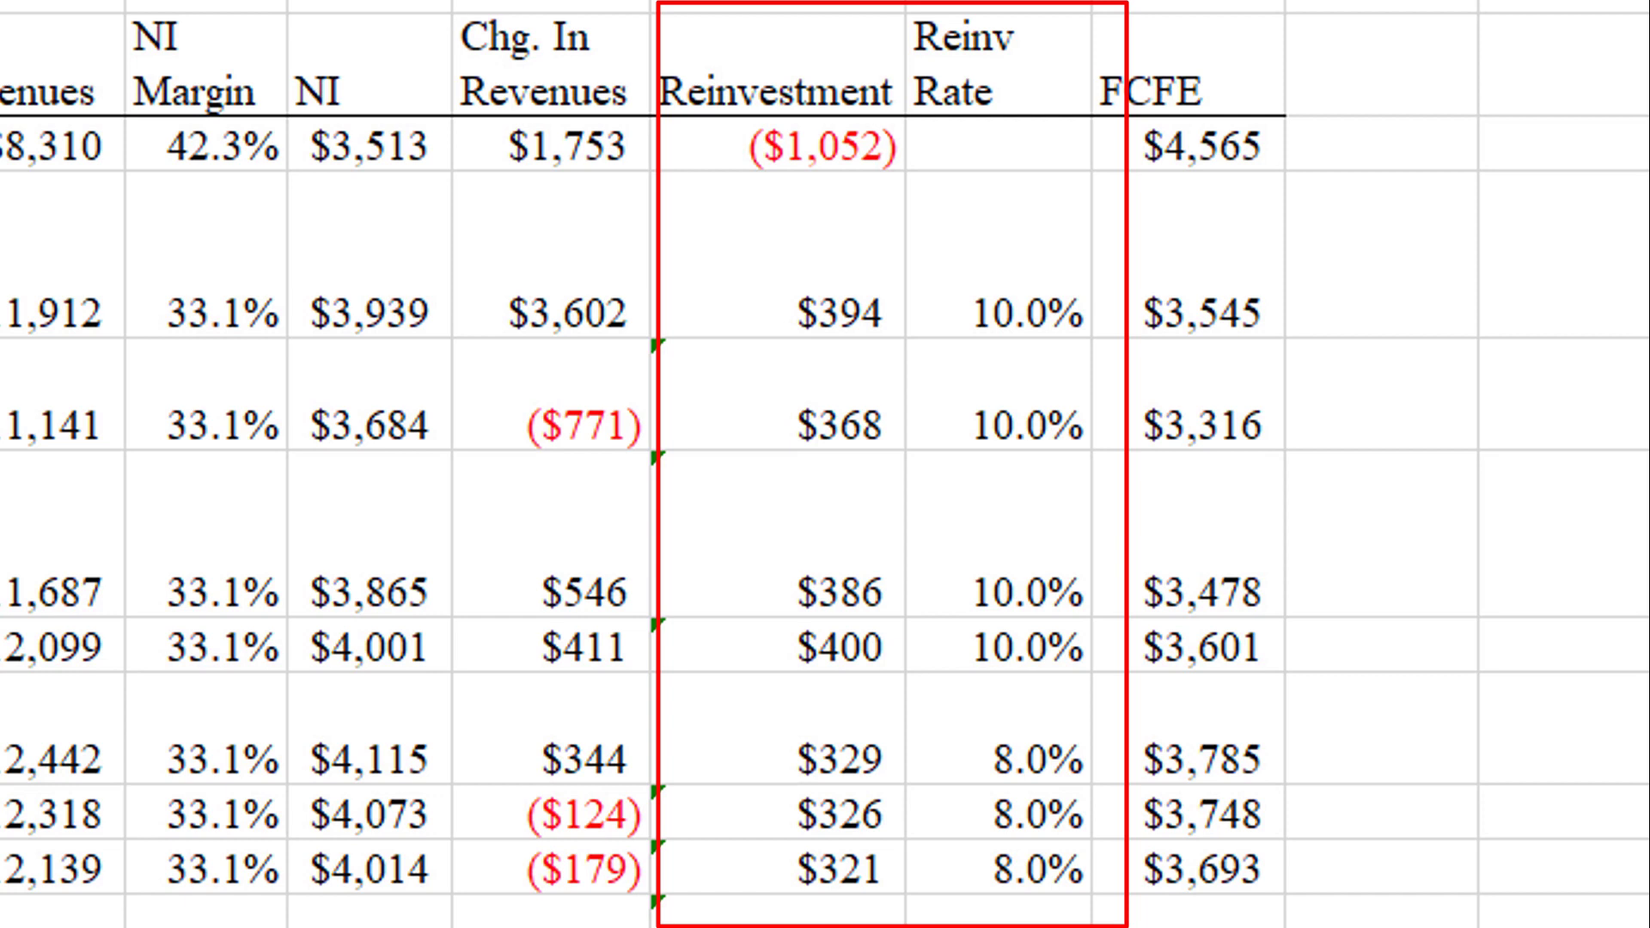
# Examine the reinvestment rate column, comparing the rates for years 1 and 5.
pyautogui.hotkey('ctrl', 'space')
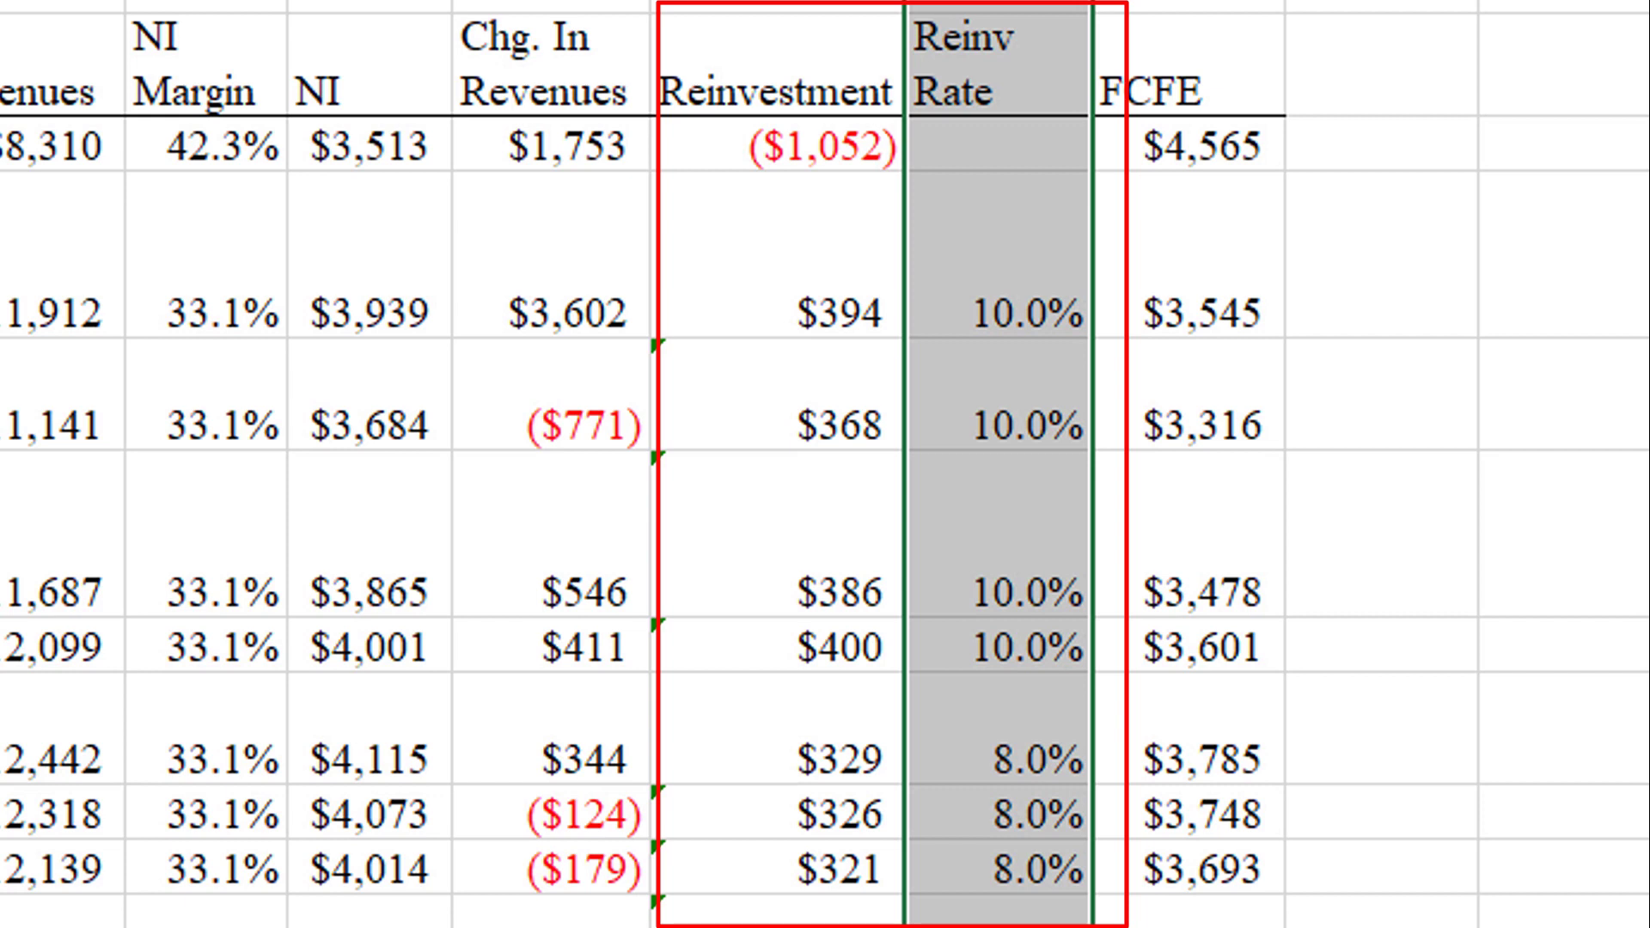
pyautogui.click(991, 265)
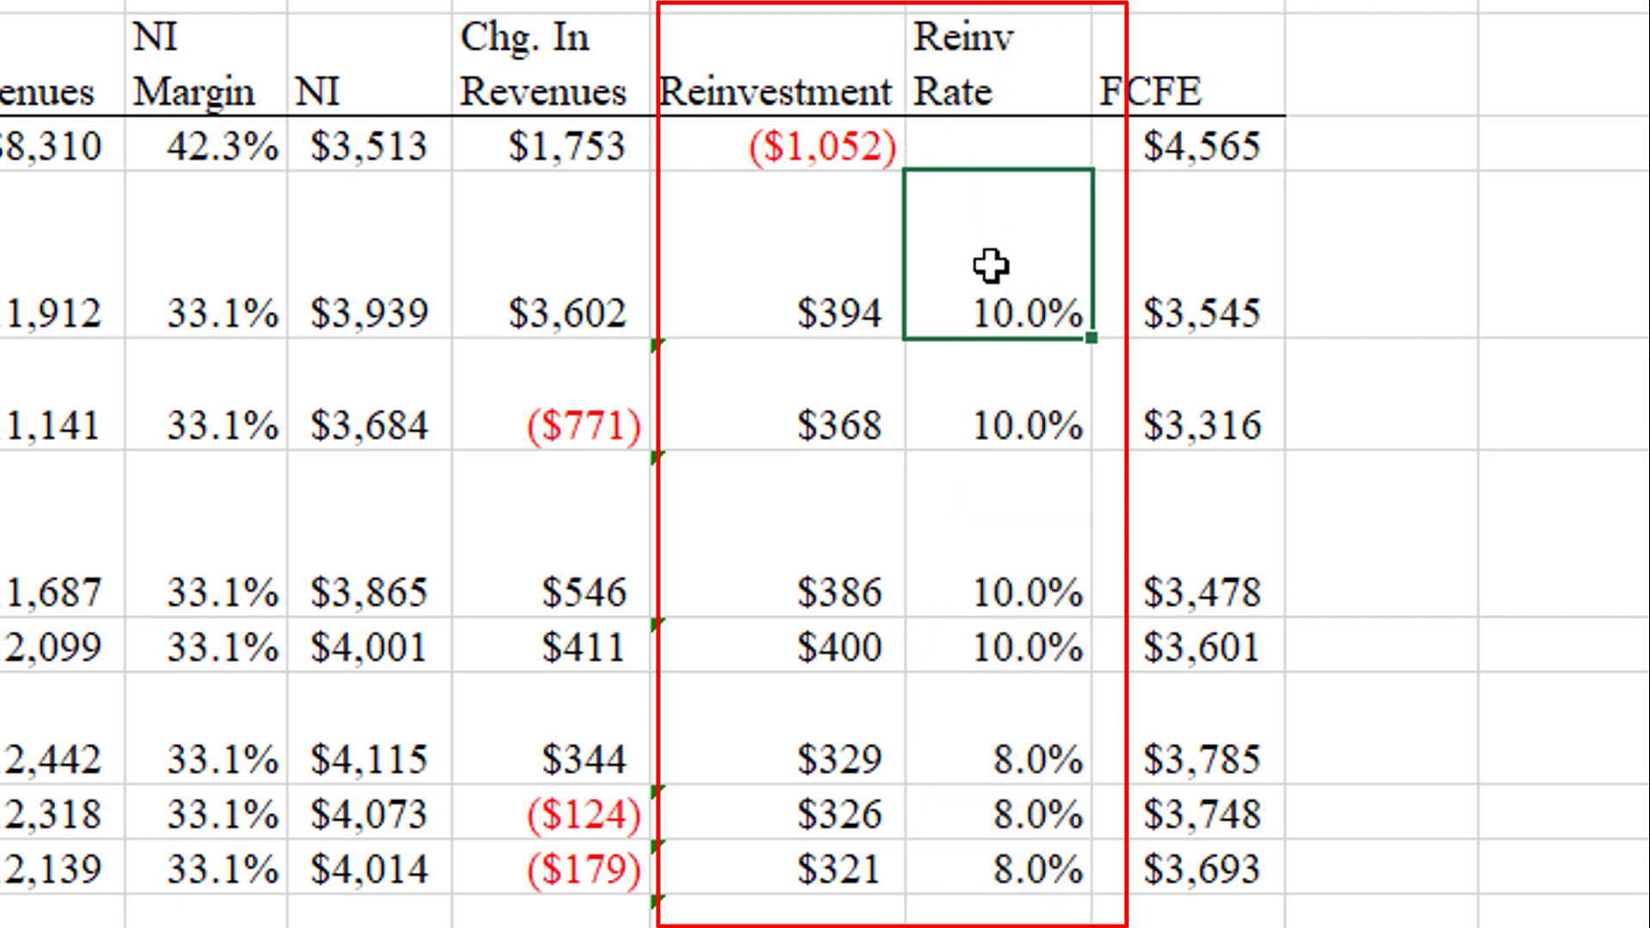
pyautogui.click(1007, 748)
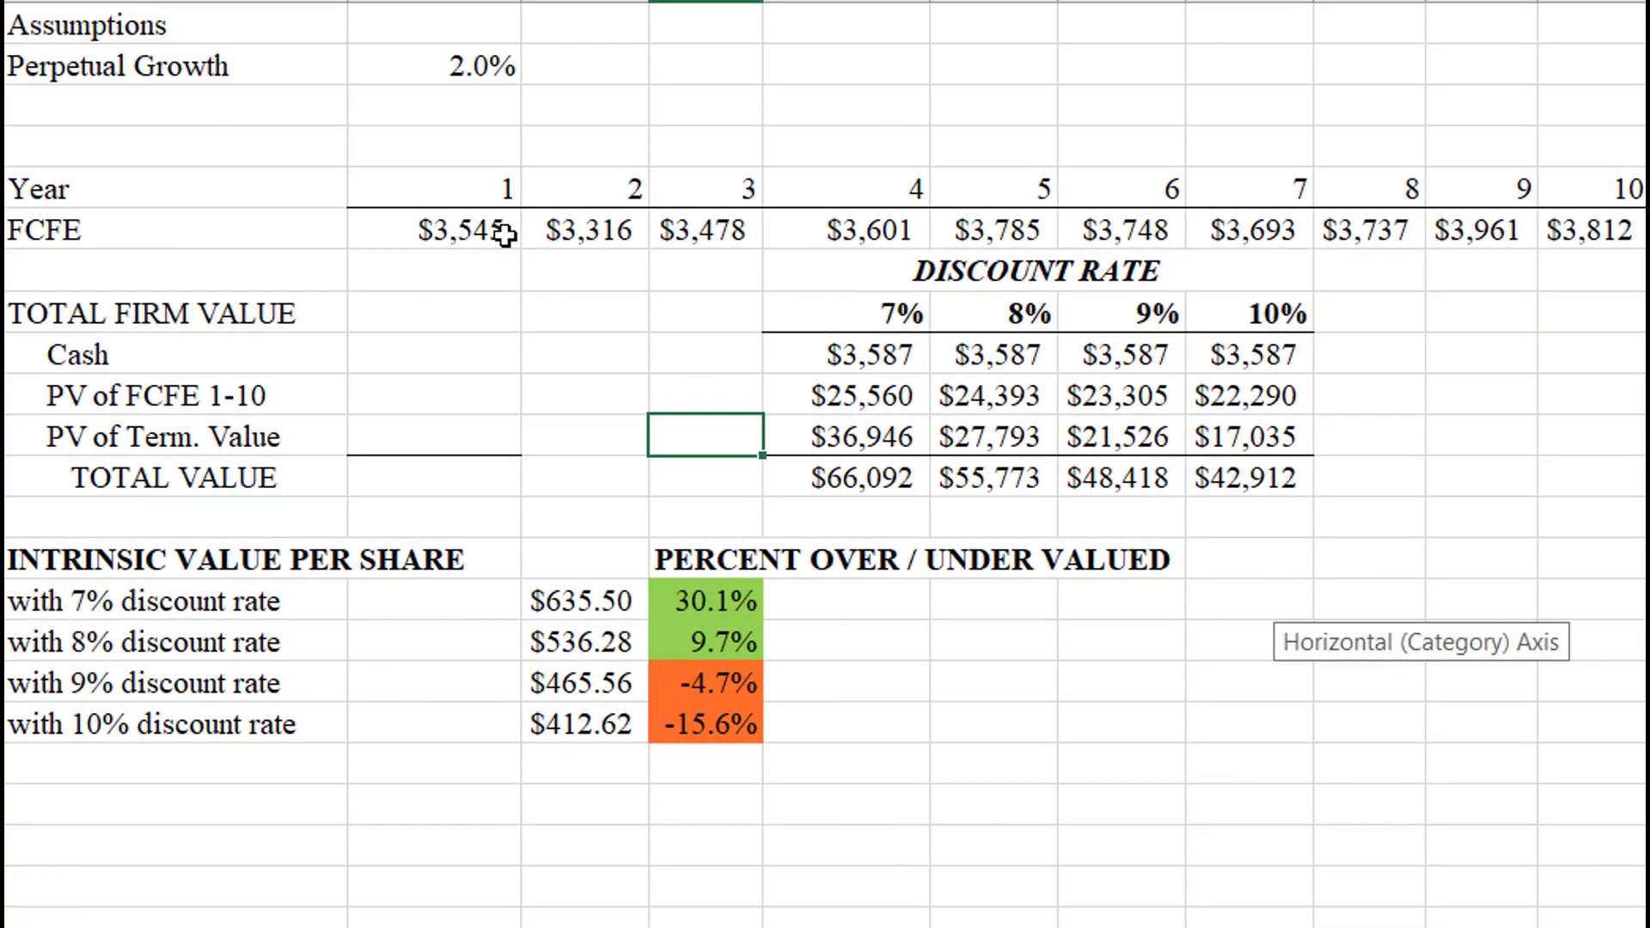
# Review the FCFE projections for years 1 to 10 and the perpetual growth assumption used for the terminal value.
pyautogui.moveTo(422, 216); pyautogui.dragTo(1581, 225)
pyautogui.click(1539, 301)
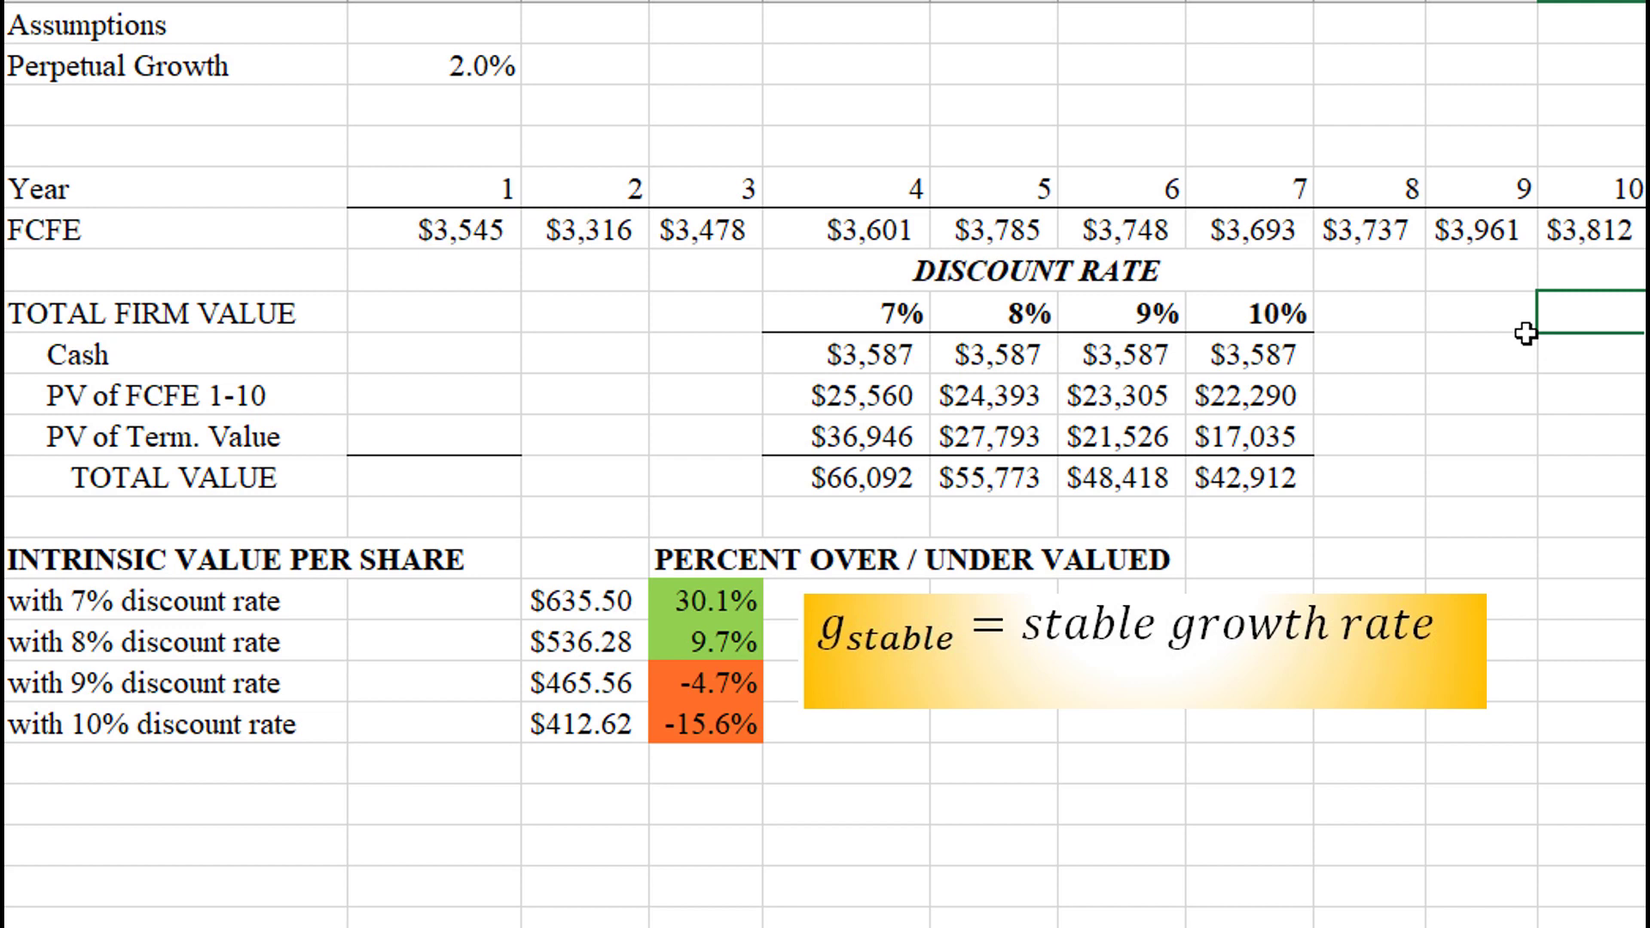
pyautogui.click(1419, 433)
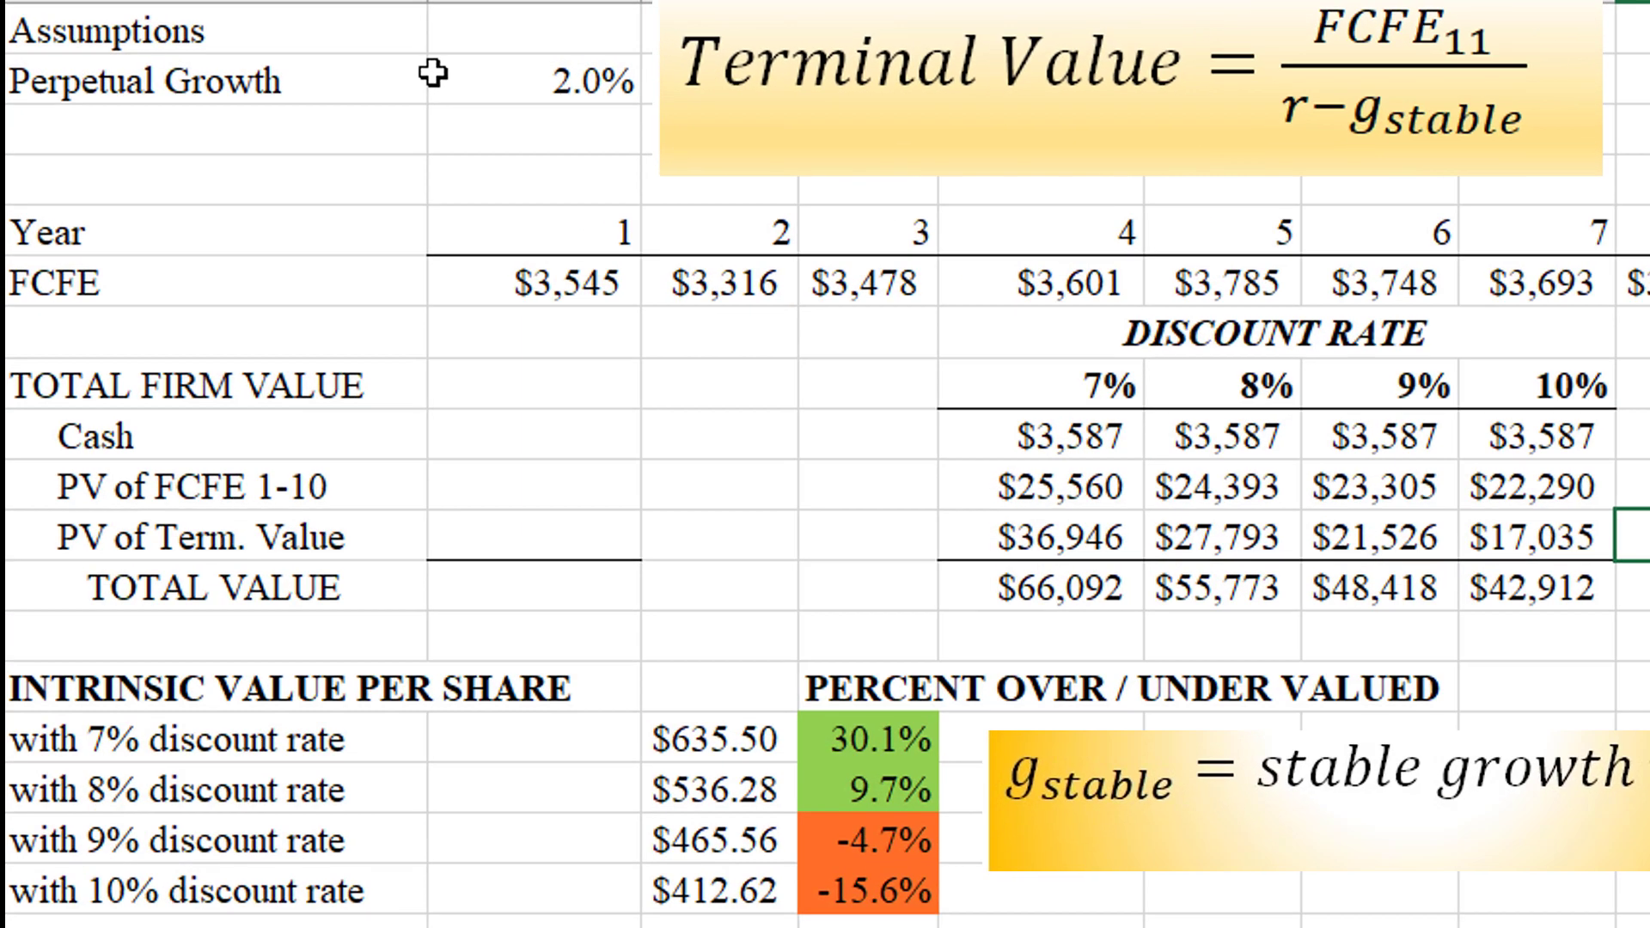
pyautogui.click(432, 75)
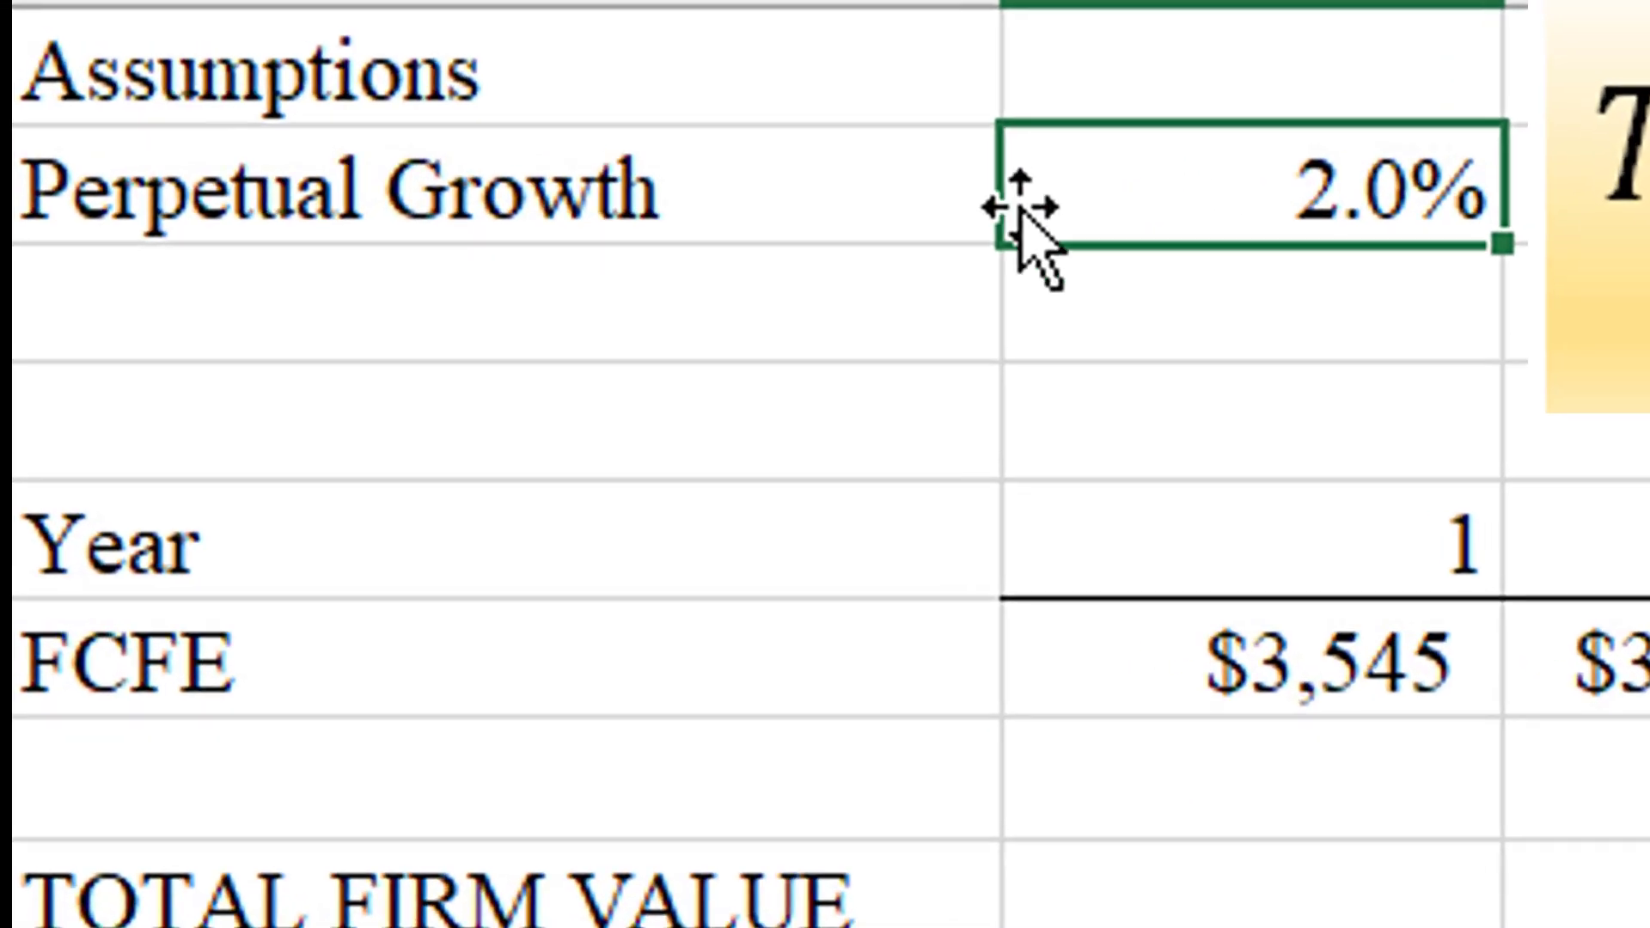
pyautogui.click(436, 117)
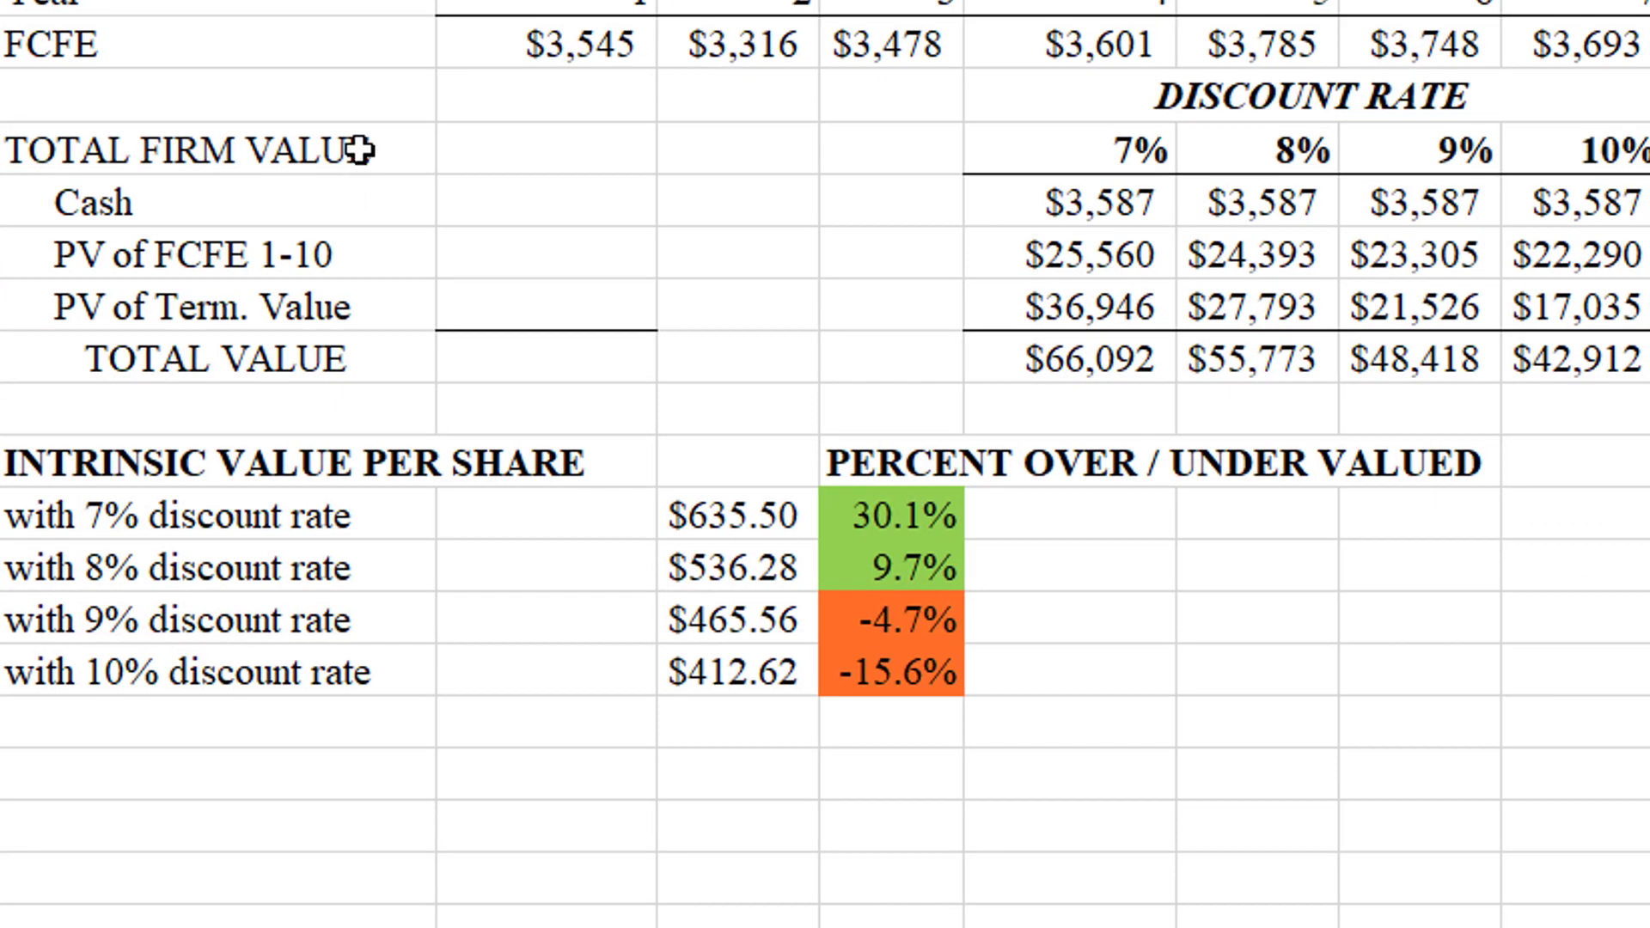
# Review the total firm value components, from cash to total value, and the range of discount rates applied.
pyautogui.click(363, 158)
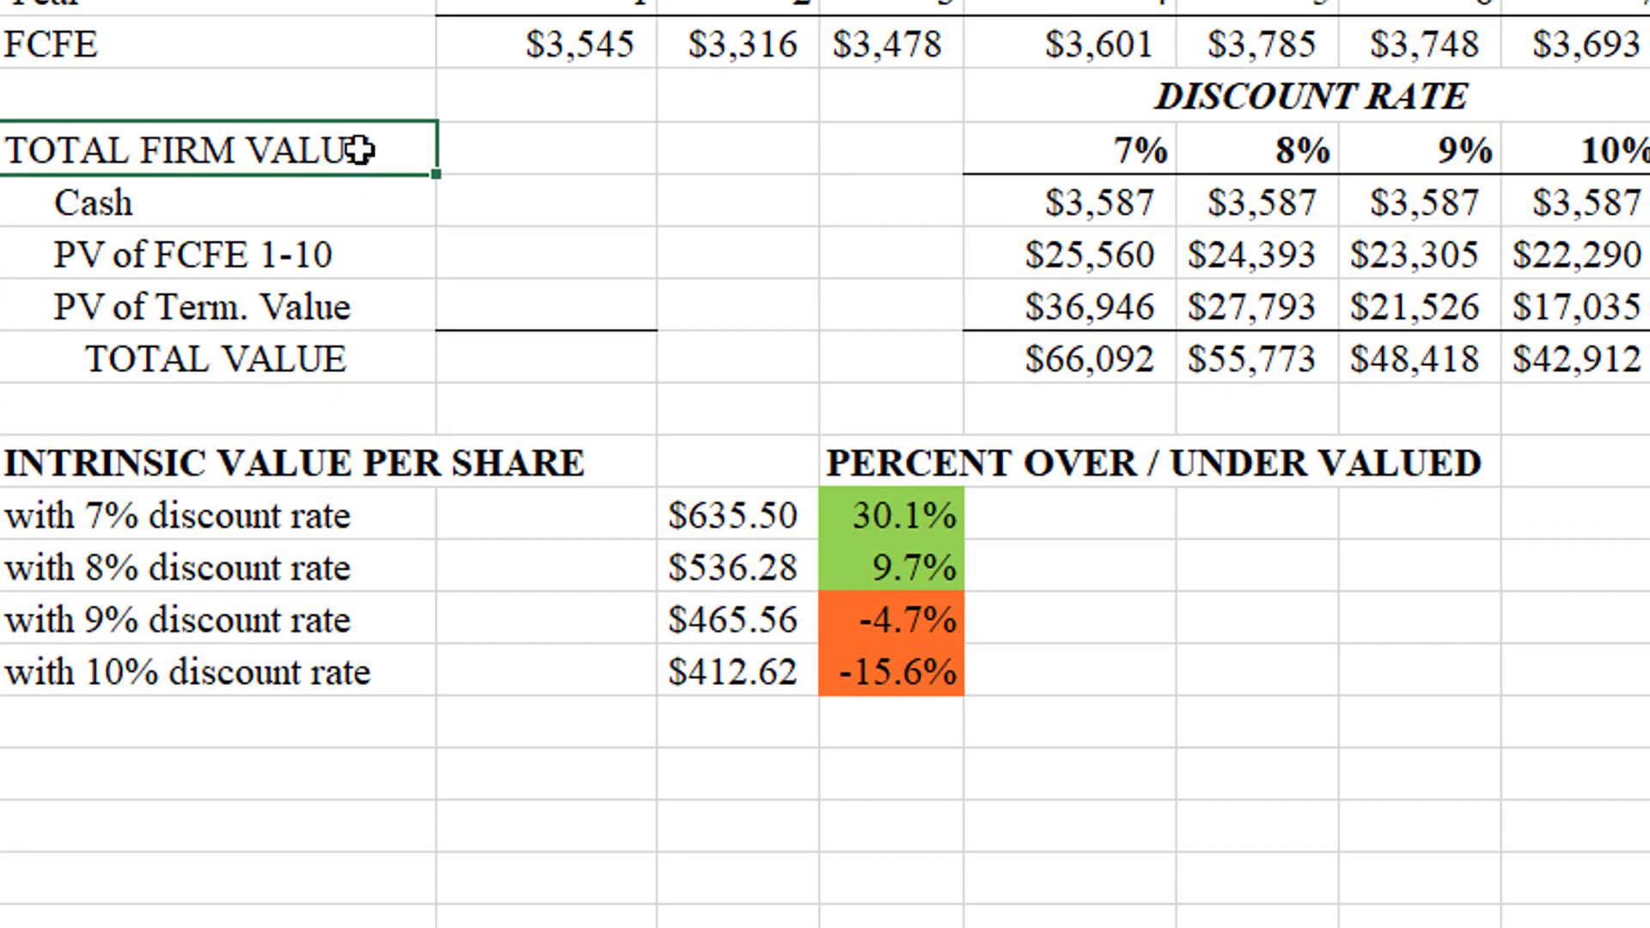
pyautogui.click(403, 201)
pyautogui.click(404, 242)
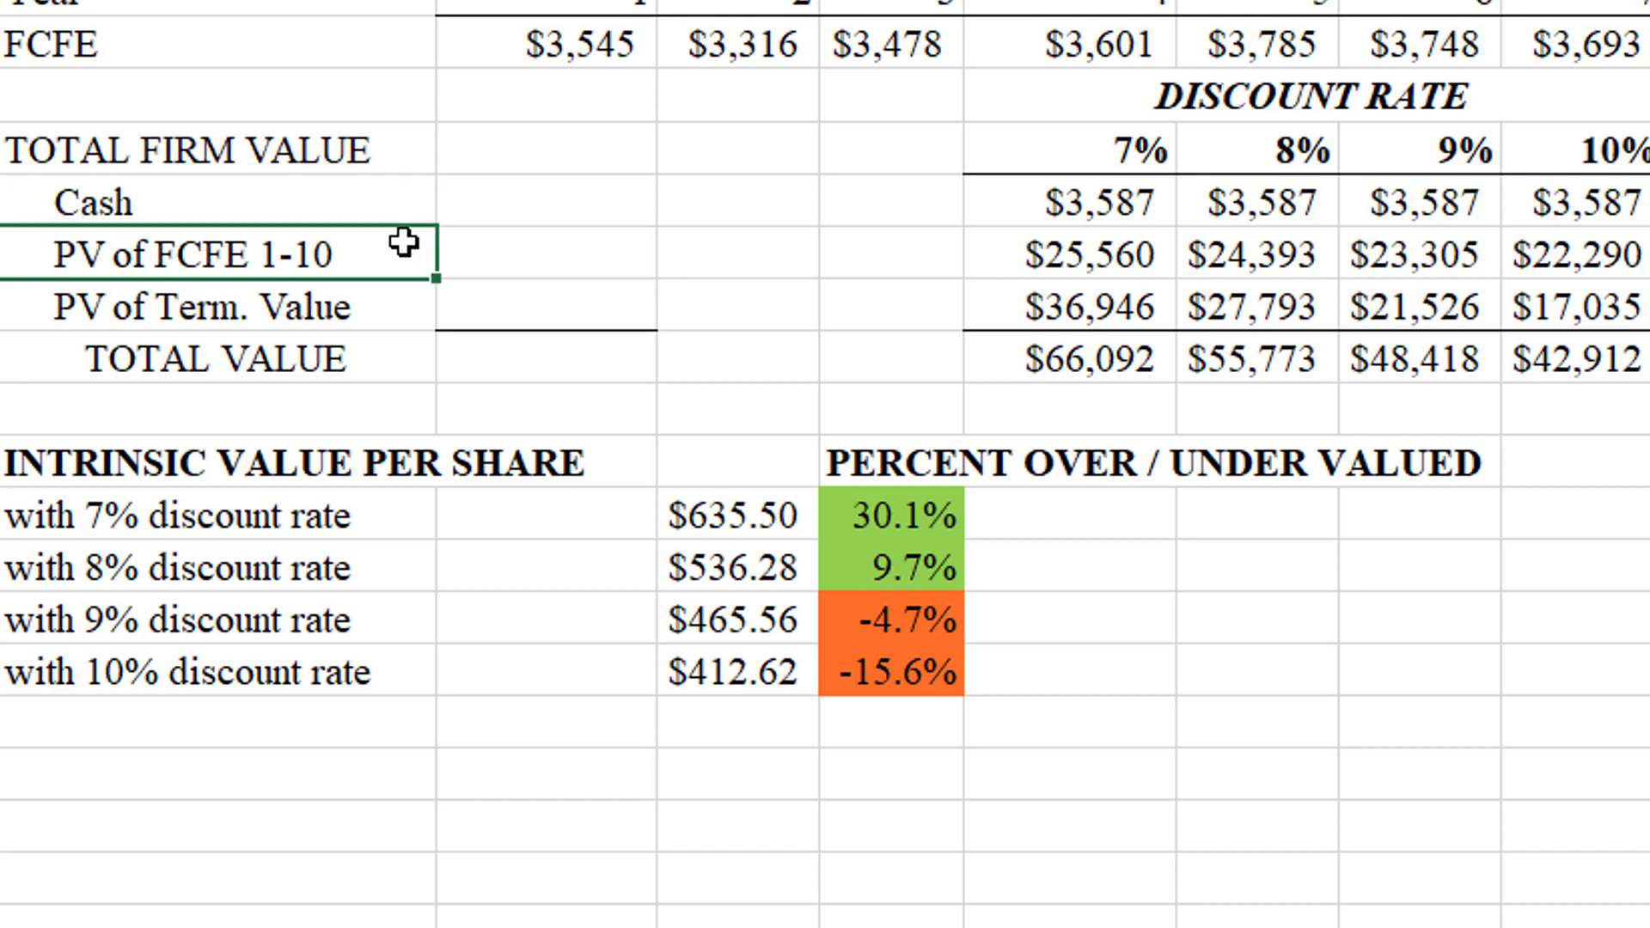
pyautogui.click(391, 295)
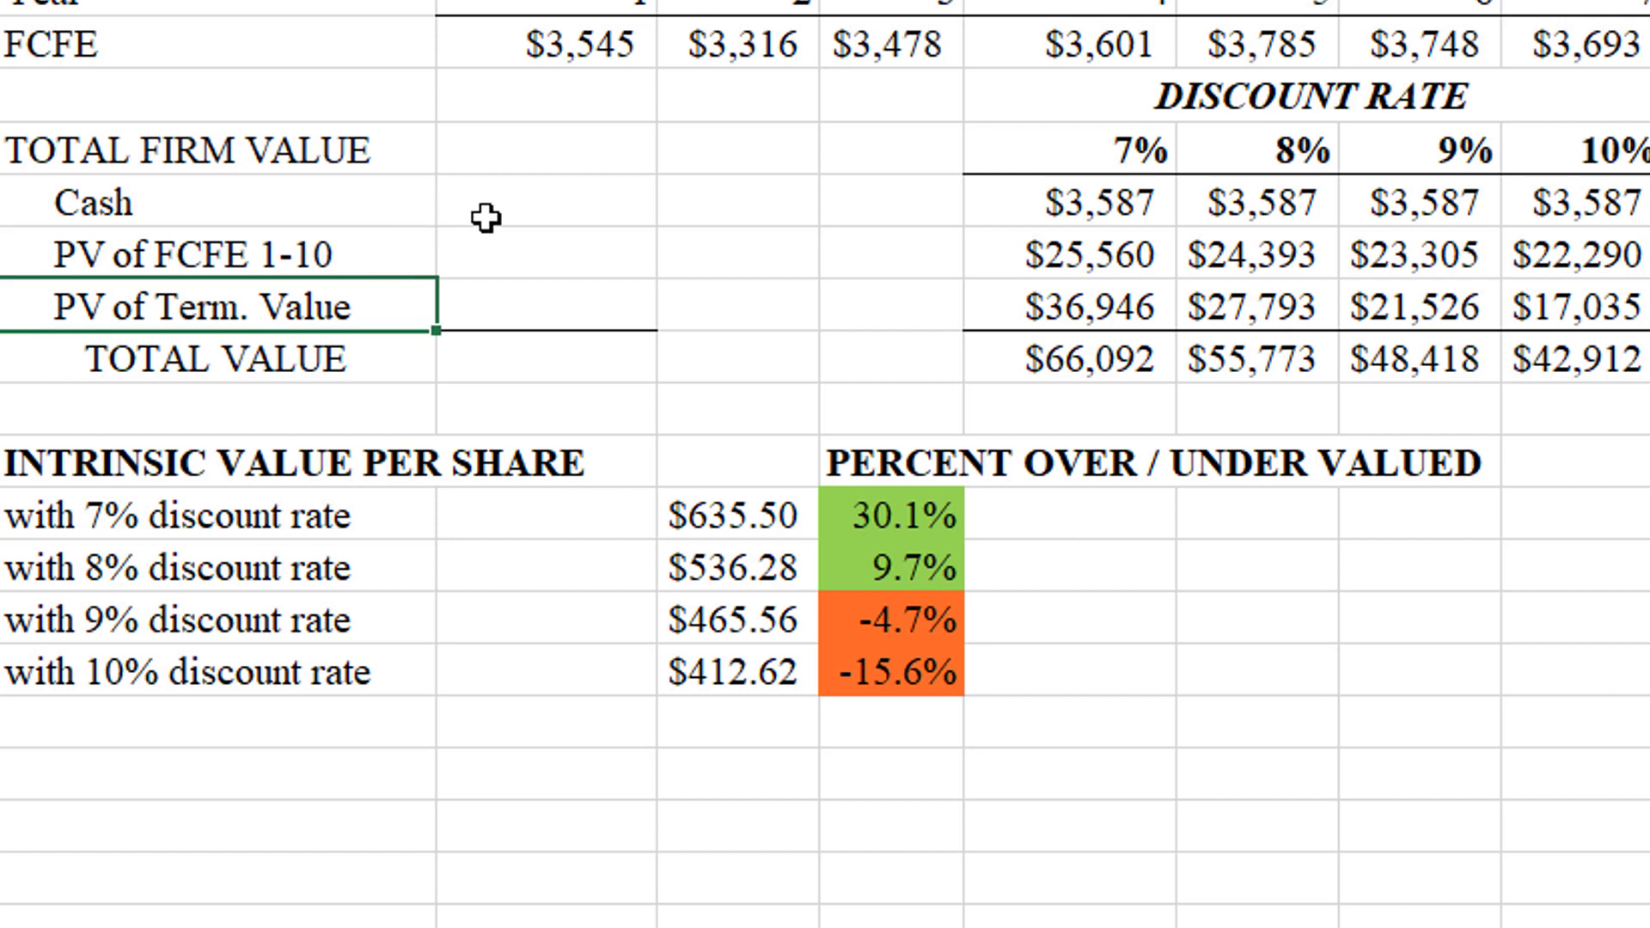
pyautogui.click(432, 348)
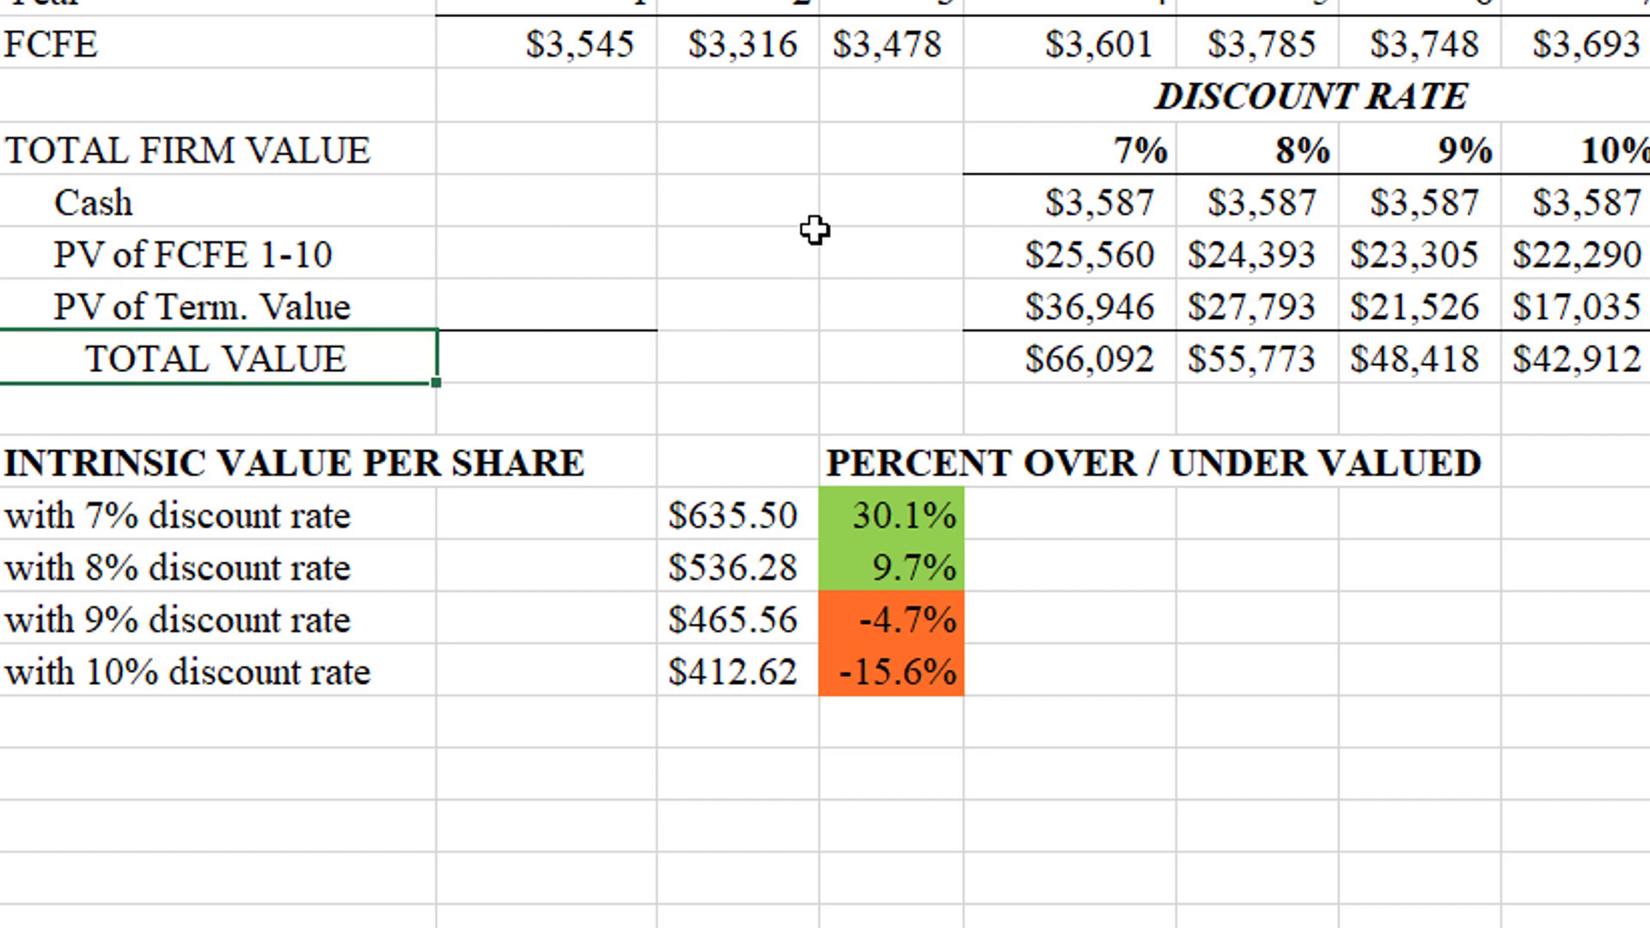
pyautogui.click(940, 162)
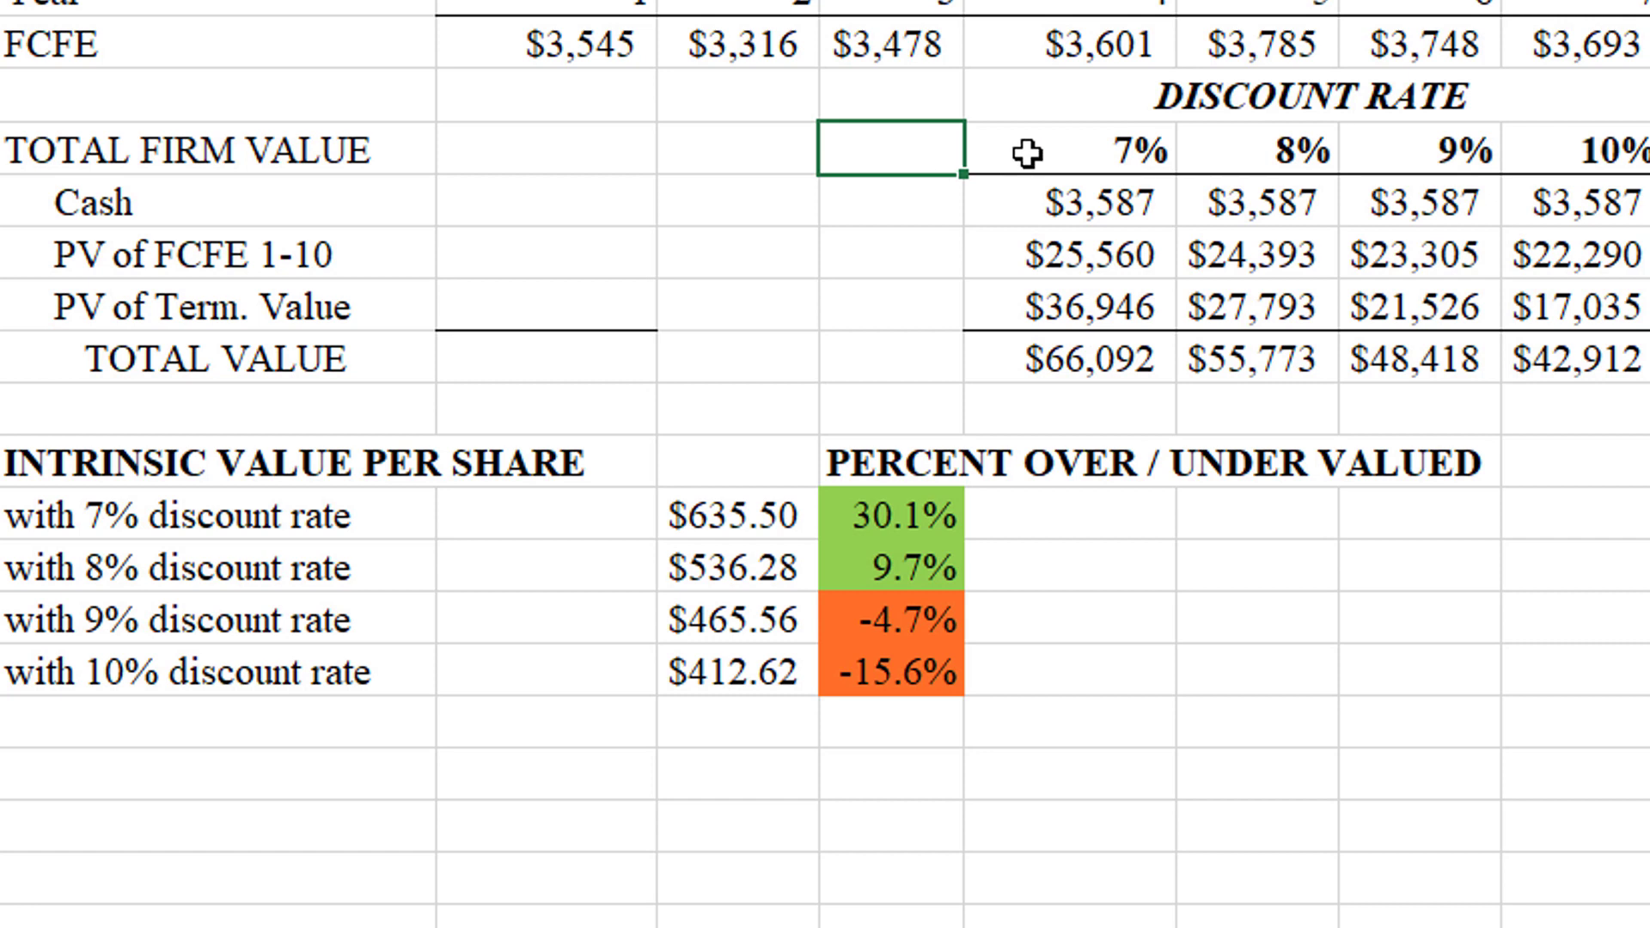
pyautogui.moveTo(1027, 153); pyautogui.dragTo(1509, 153)
pyautogui.click(1506, 152)
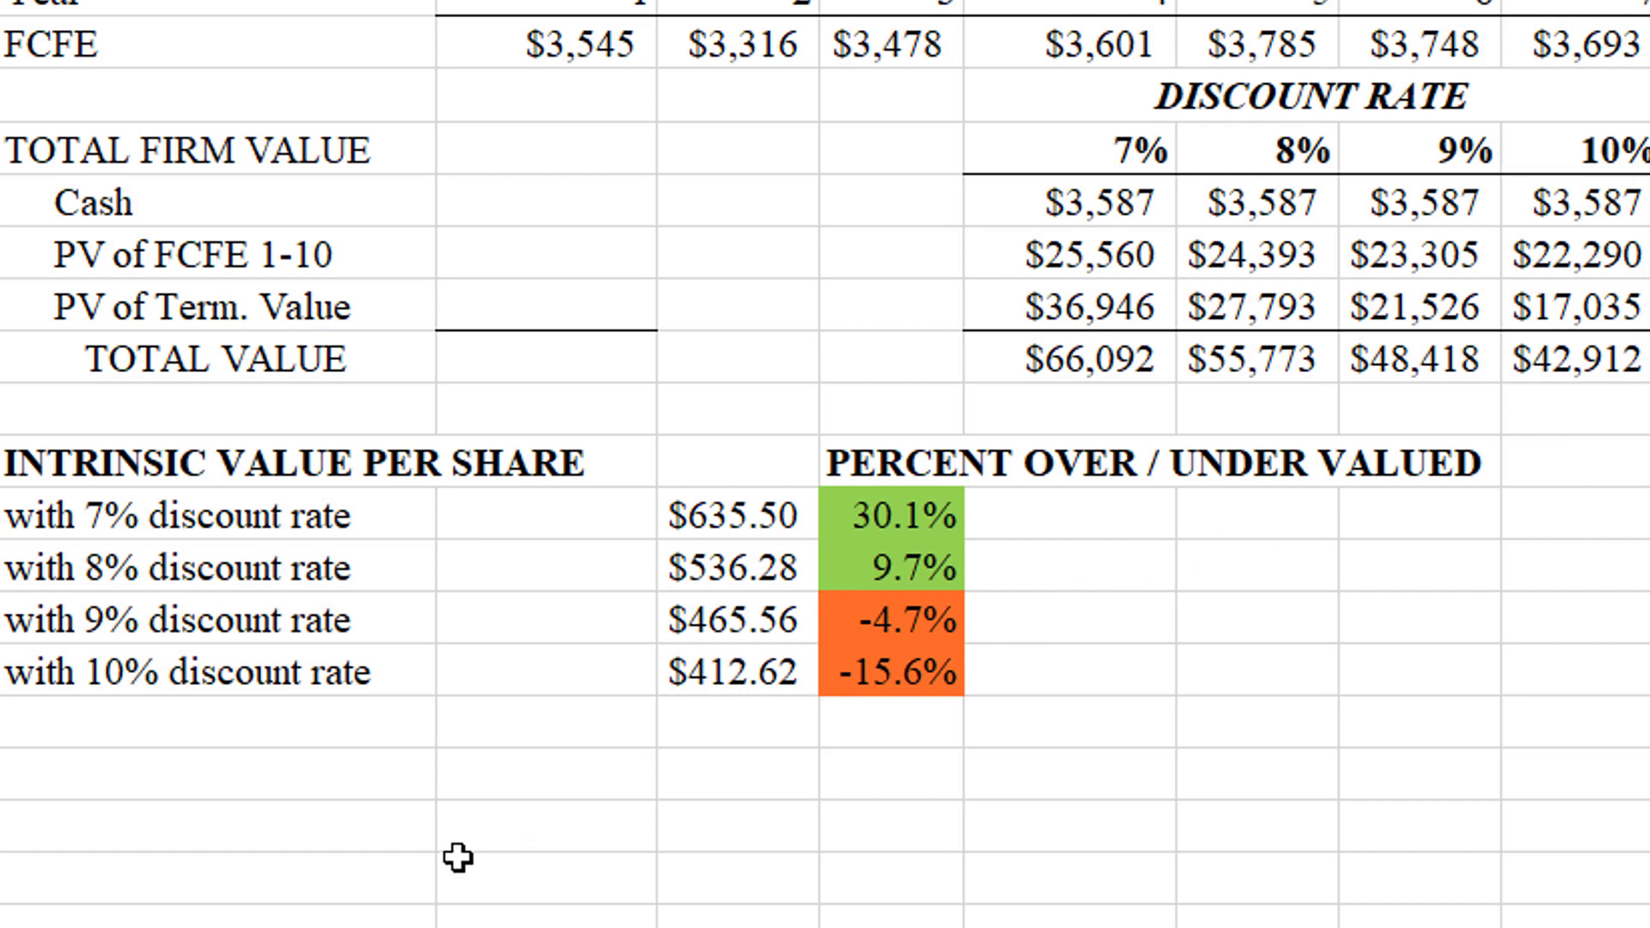
# Compare the intrinsic value per share at the 7%, 8%, 9% and 10% discount rates.
pyautogui.click(421, 805)
pyautogui.click(376, 519)
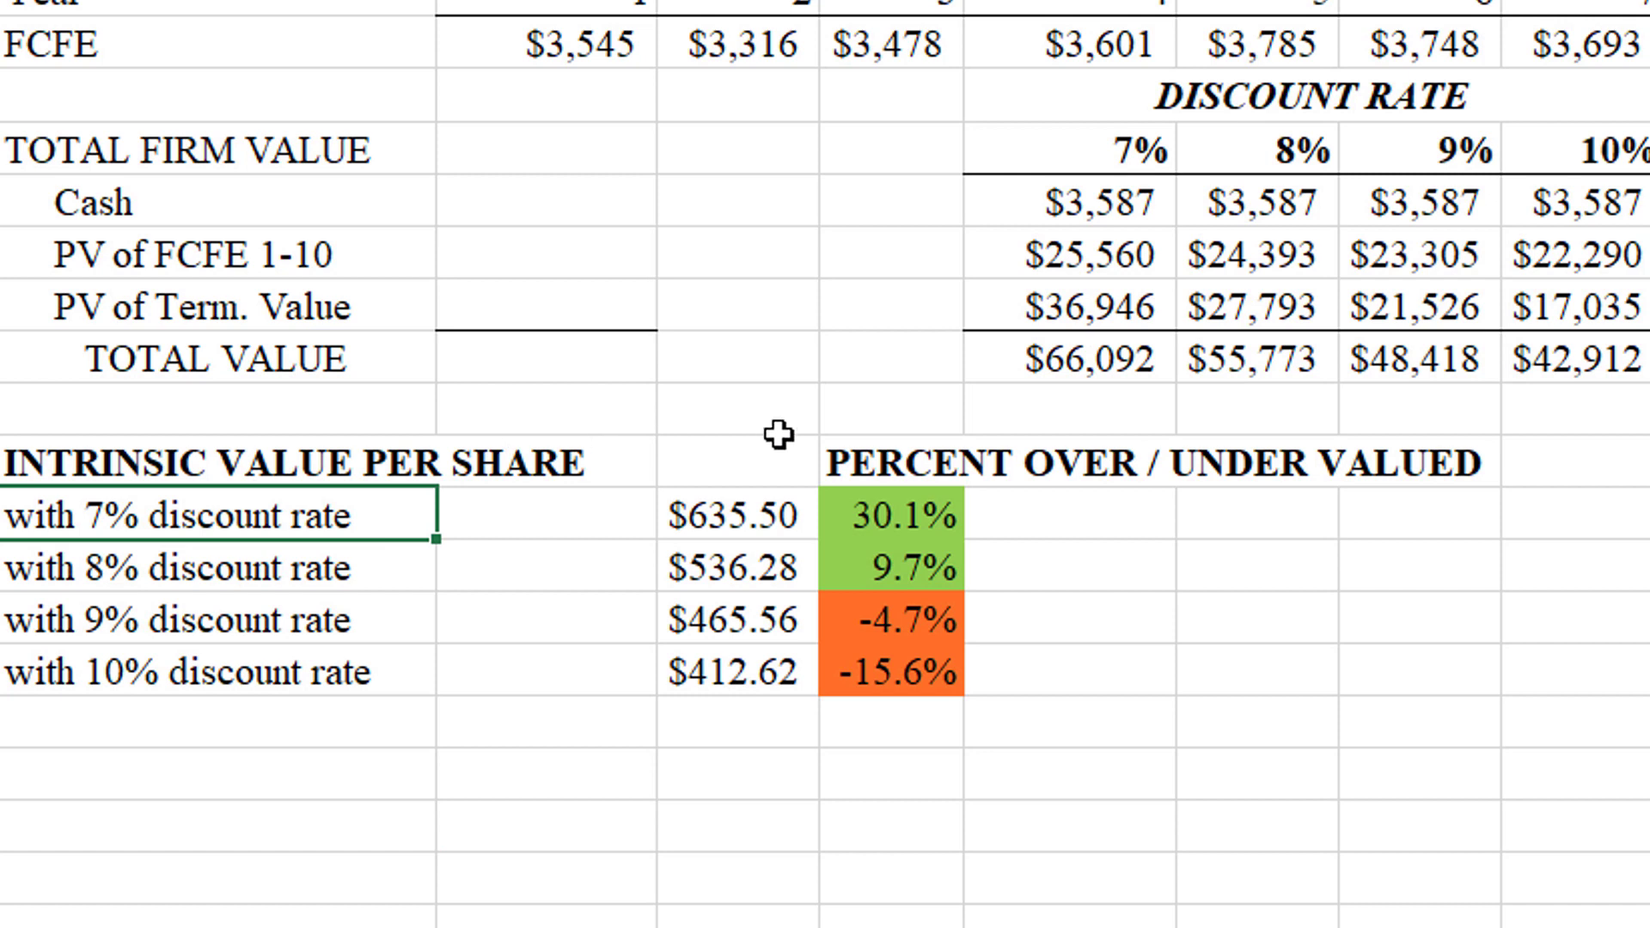
pyautogui.click(778, 505)
pyautogui.click(777, 388)
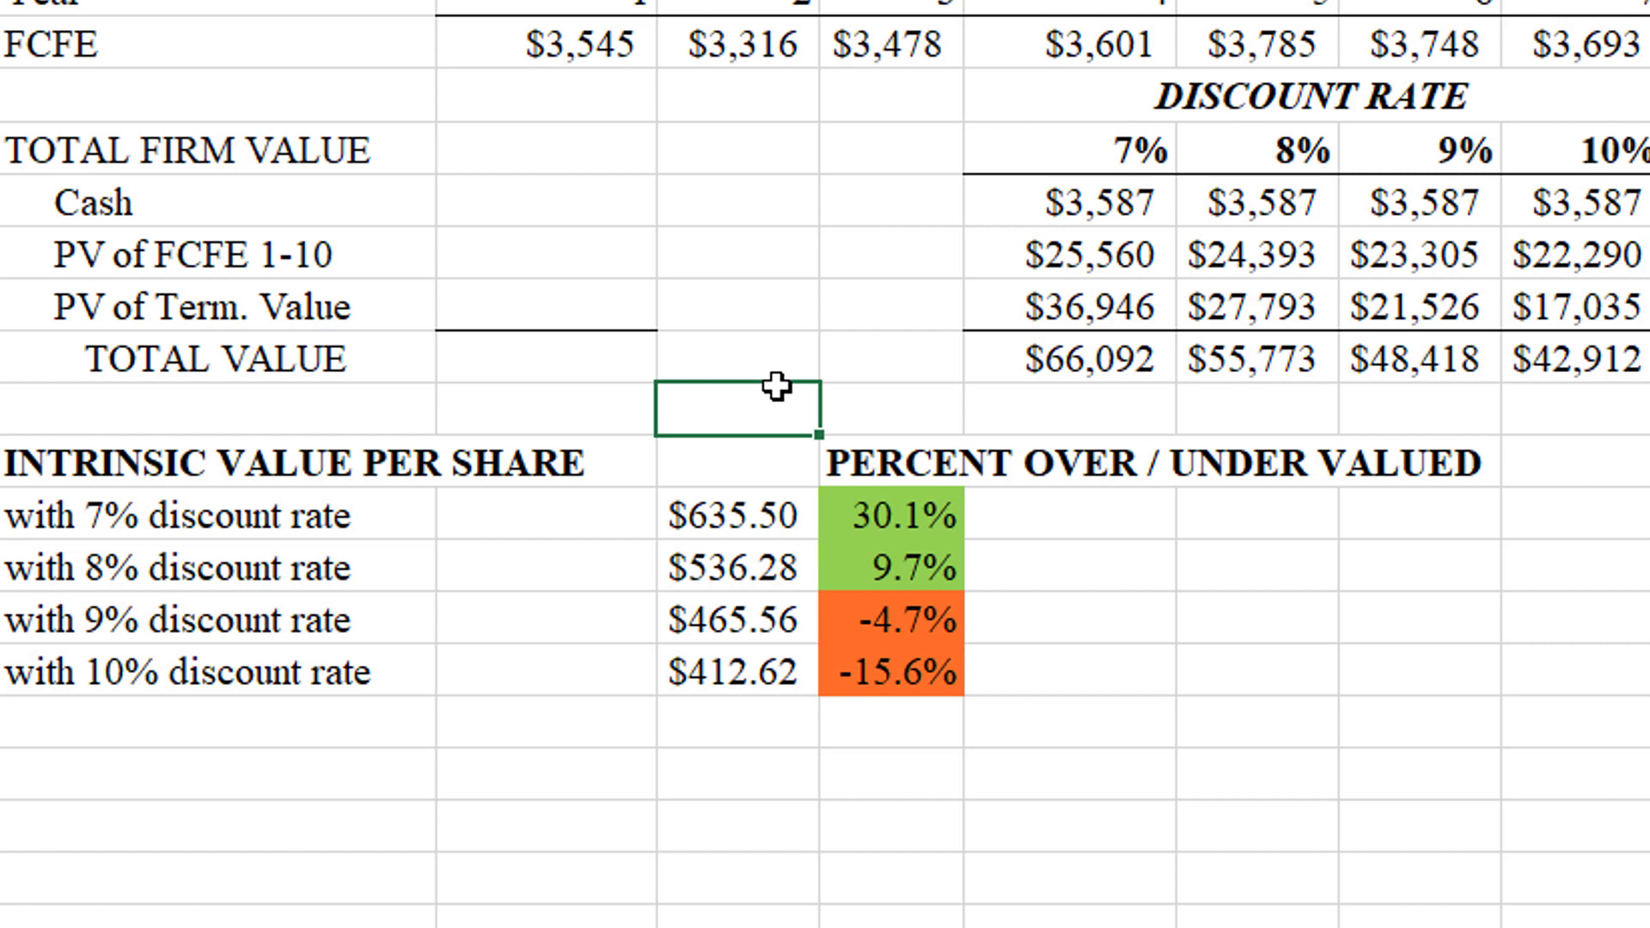
pyautogui.click(404, 582)
pyautogui.click(725, 568)
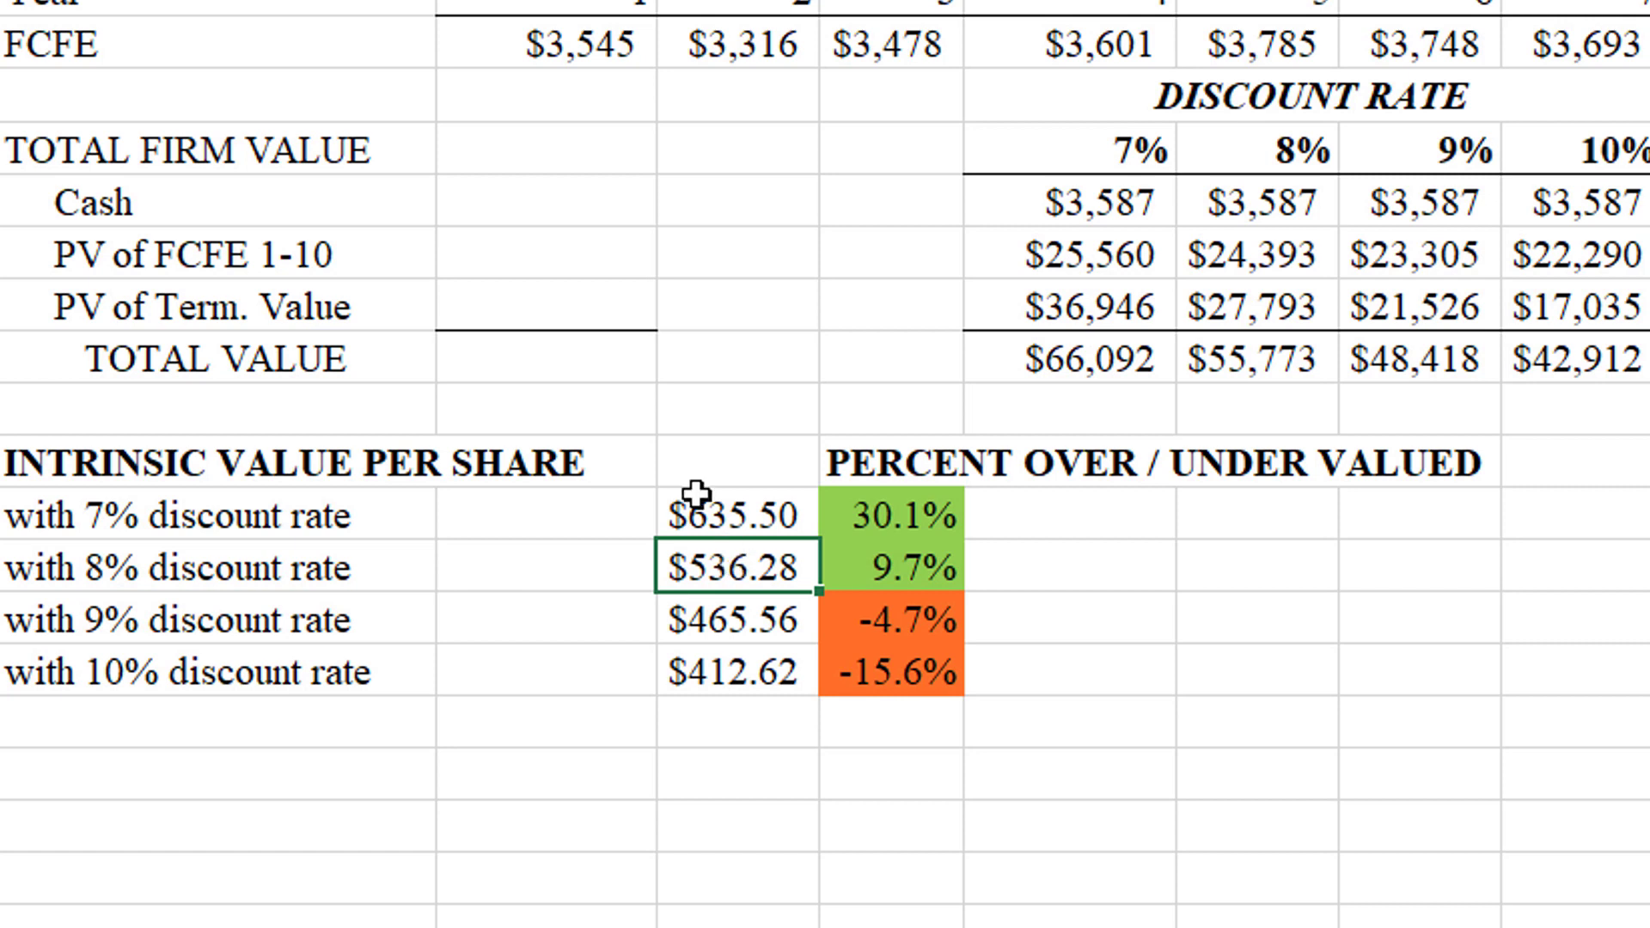
pyautogui.click(692, 247)
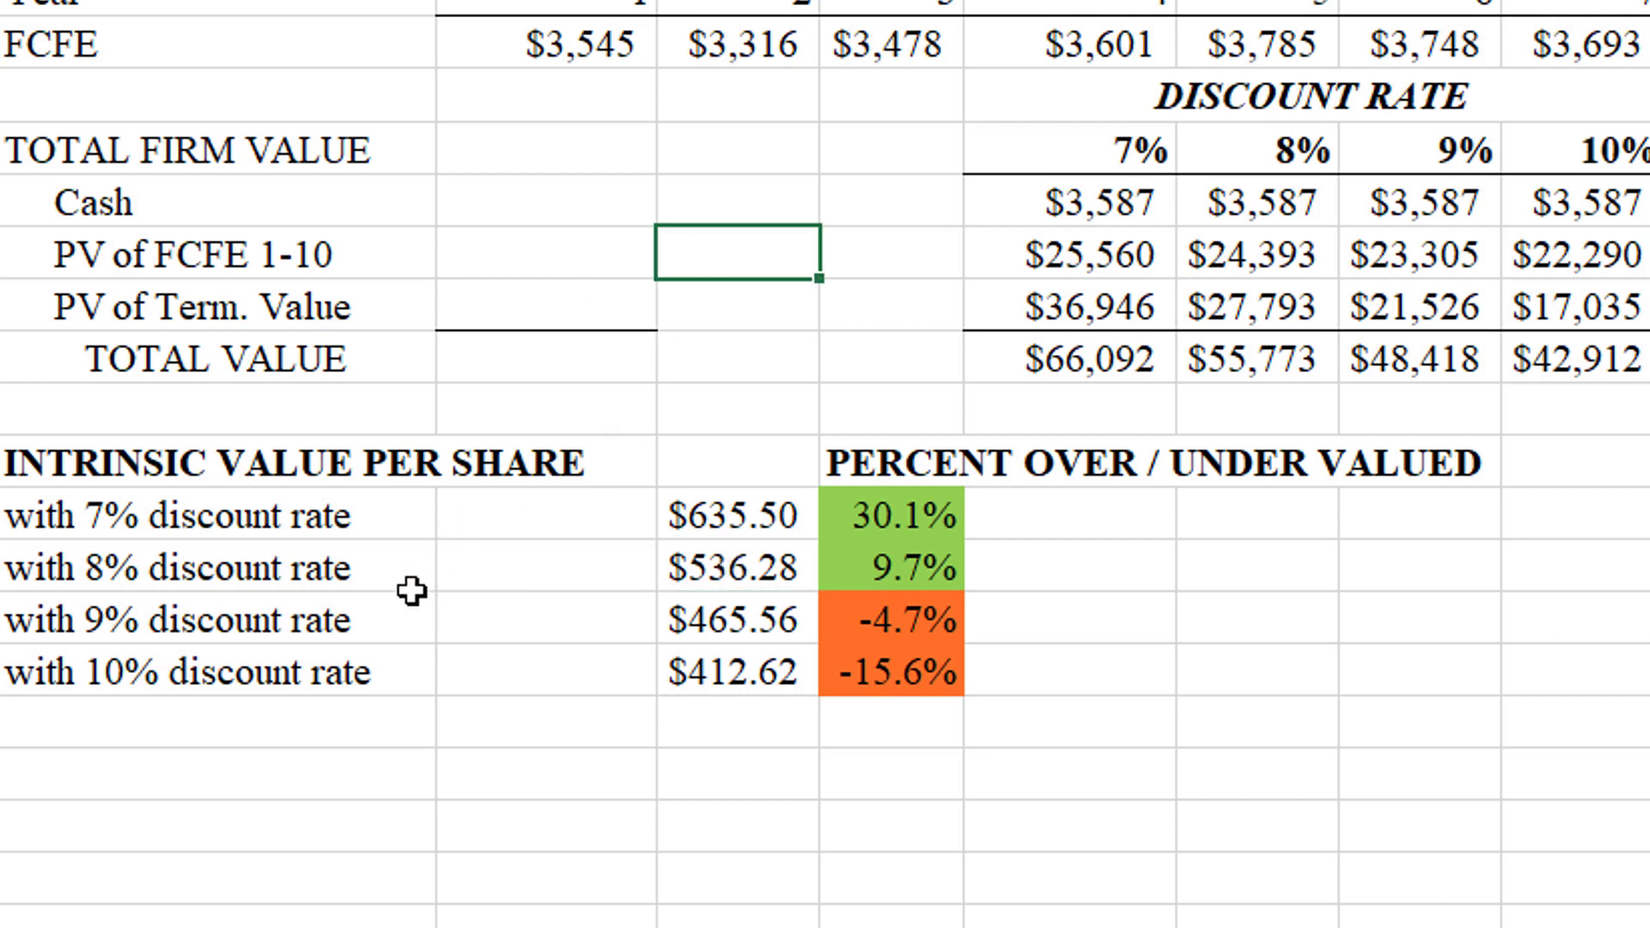
pyautogui.click(388, 614)
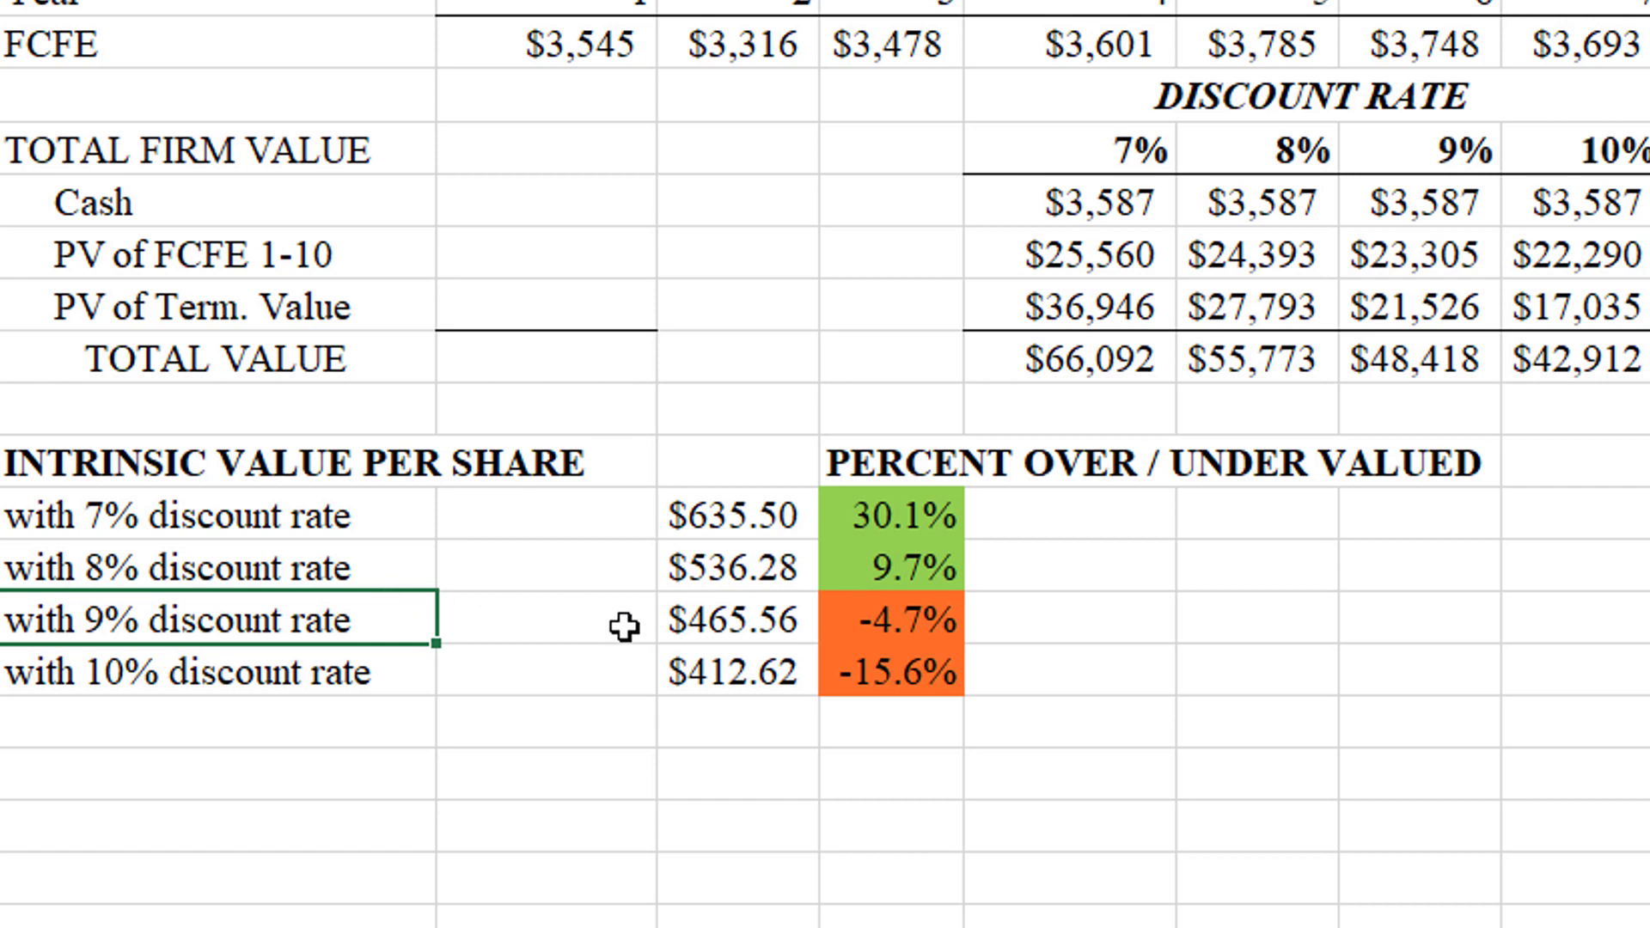
pyautogui.click(678, 622)
pyautogui.click(404, 691)
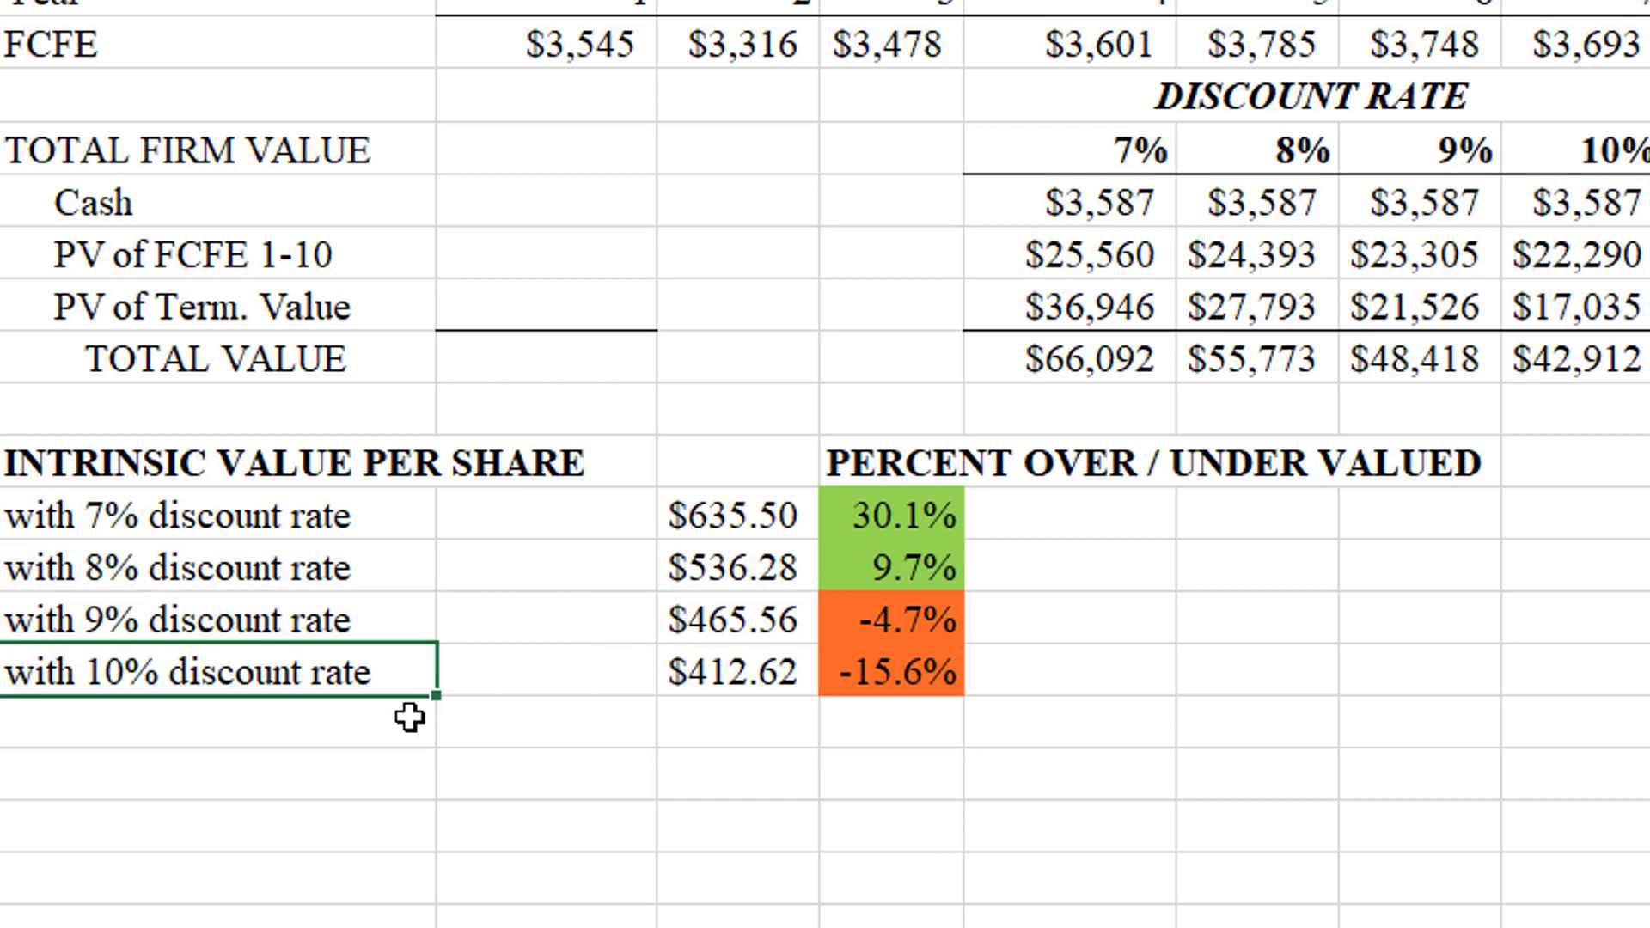
pyautogui.click(703, 672)
pyautogui.click(570, 724)
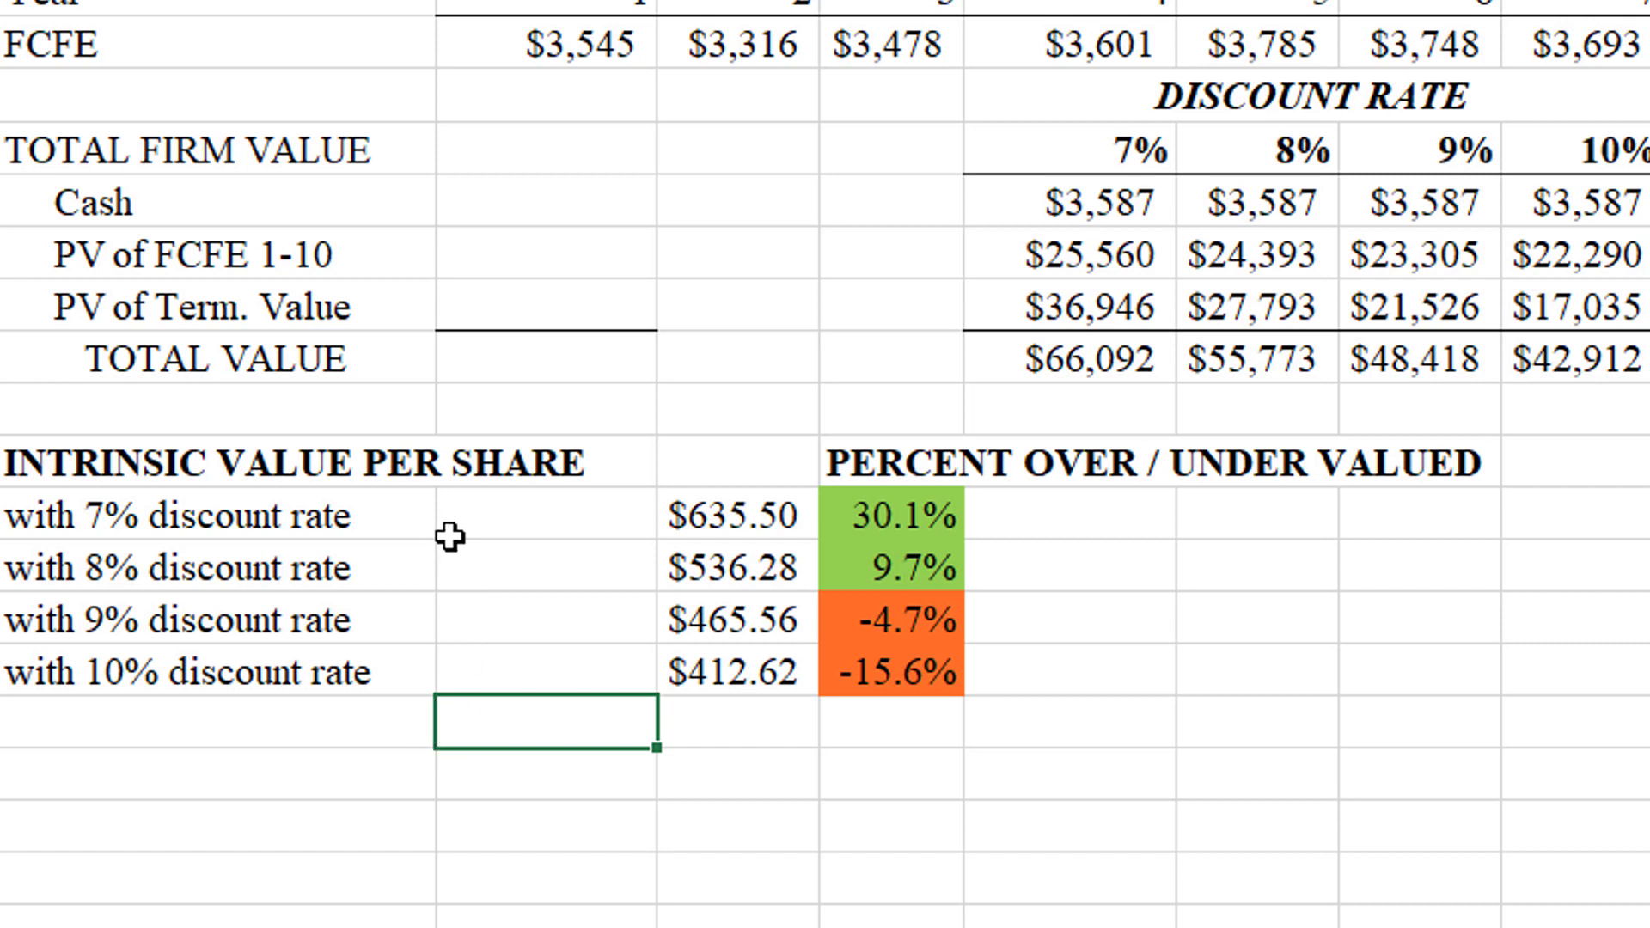
pyautogui.click(410, 577)
pyautogui.click(411, 507)
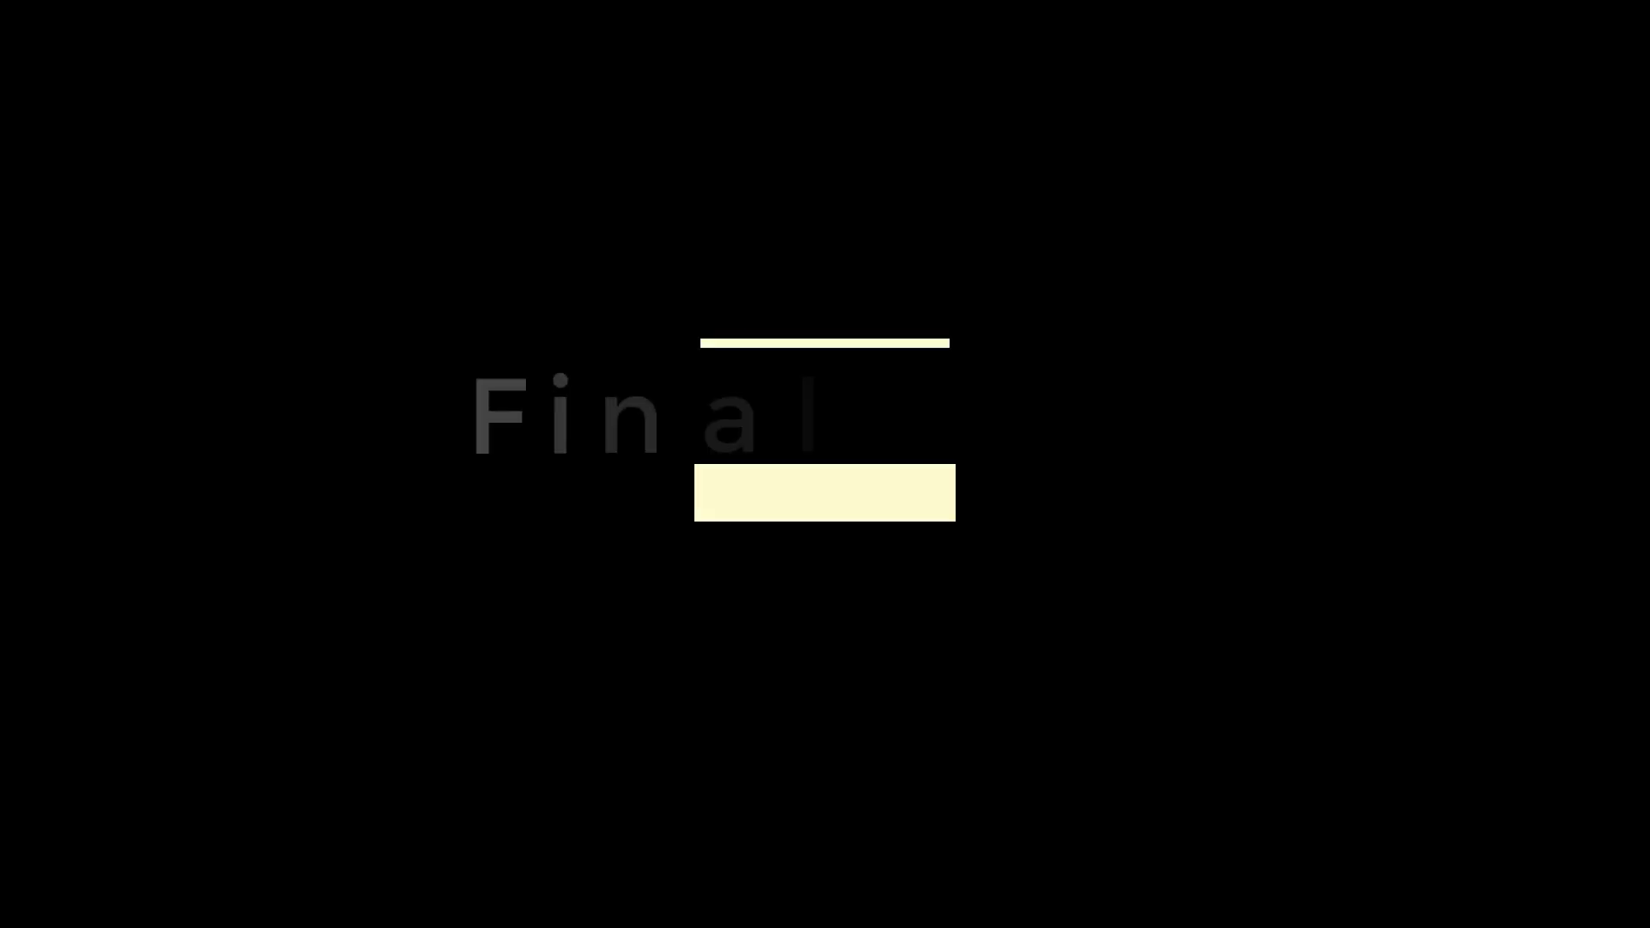